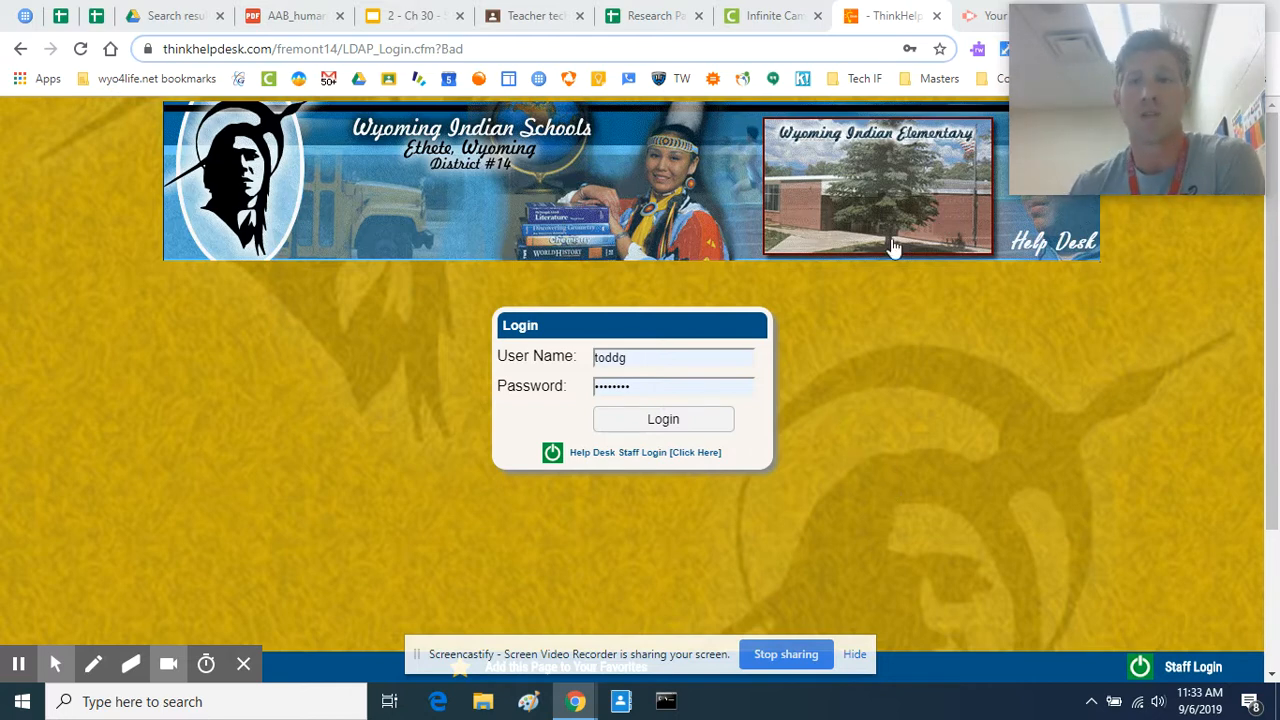
drag(1160, 102, 1140, 476)
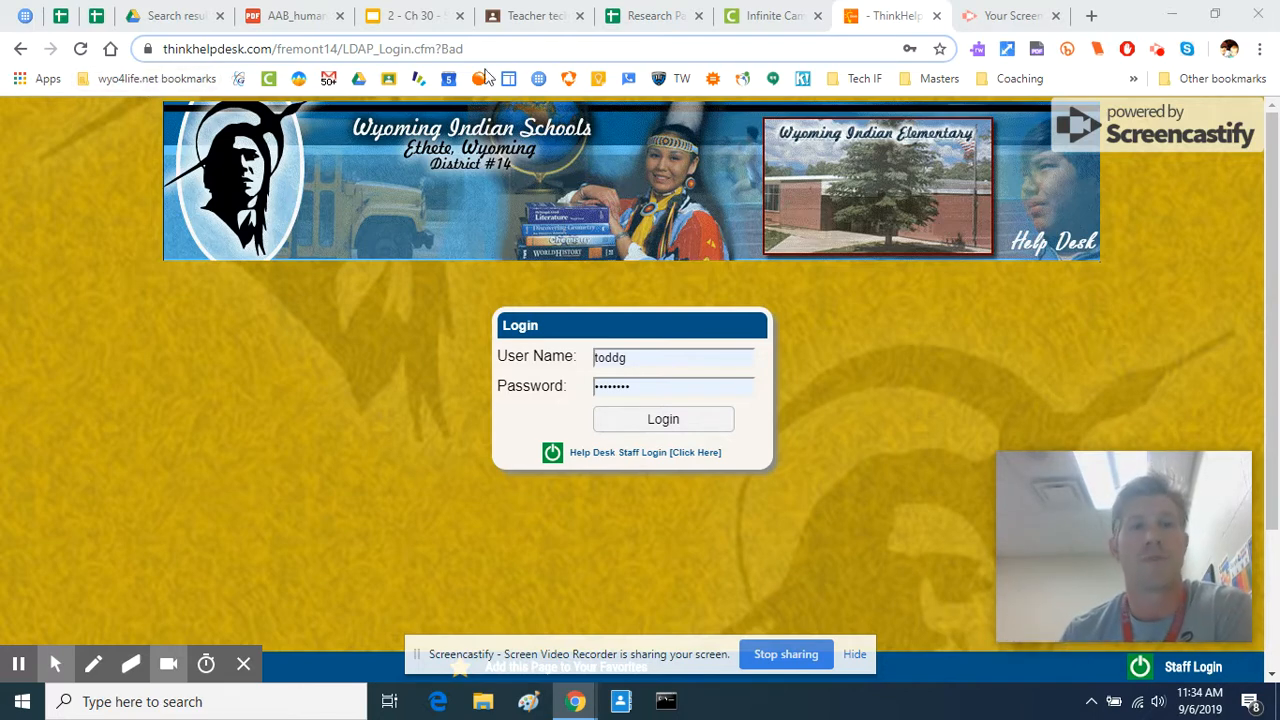
click(1230, 50)
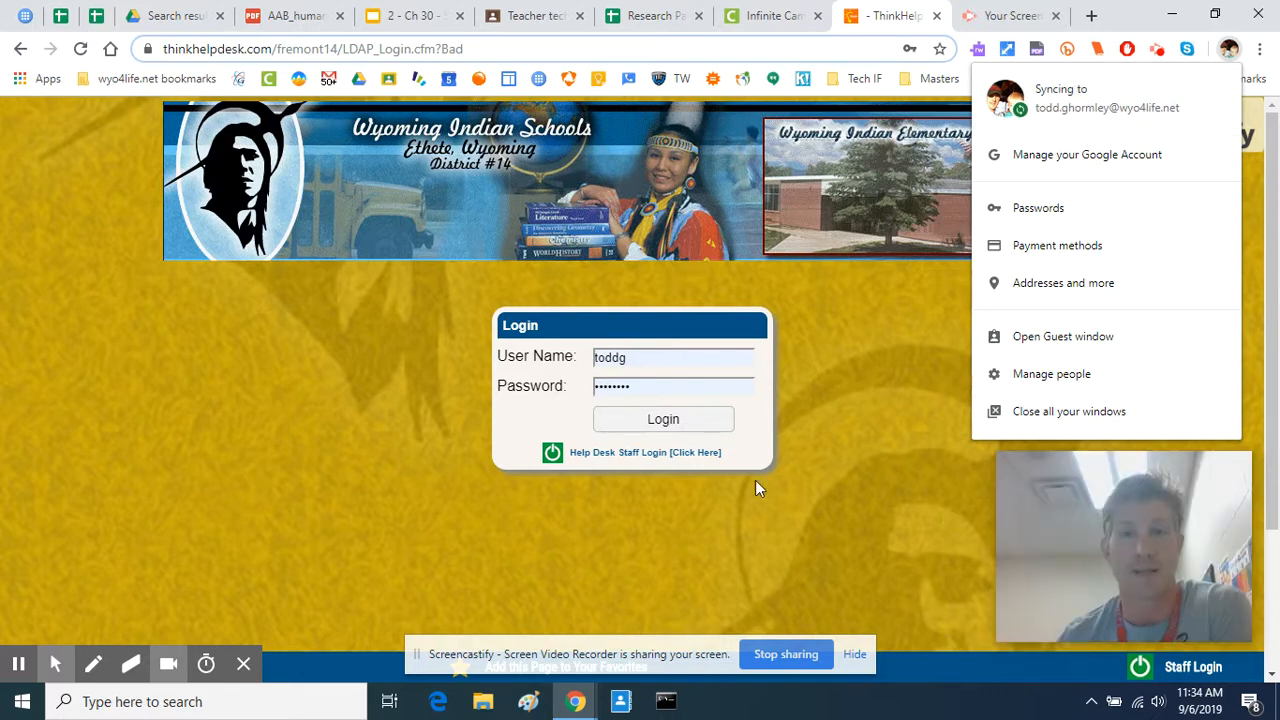
click(904, 333)
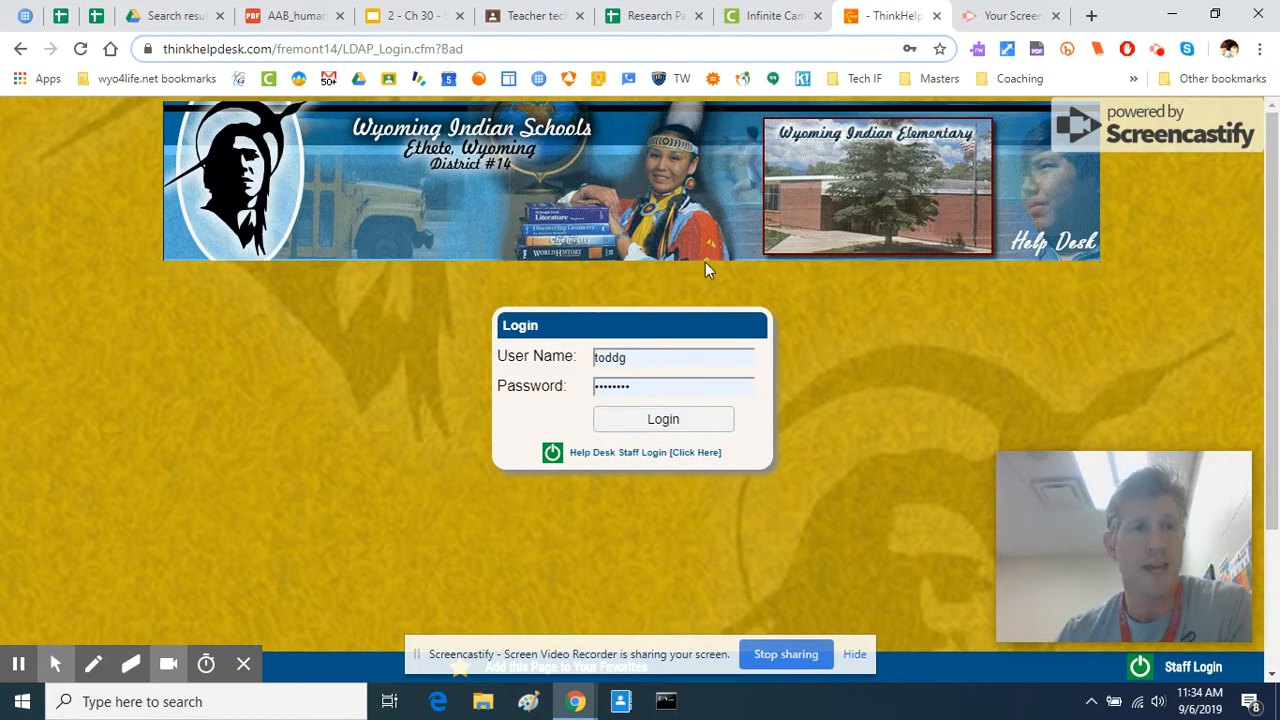
Step: Open the Helpdesk site from the wyo4life.net bookmarks and log in with the prefilled credentials
click(145, 79)
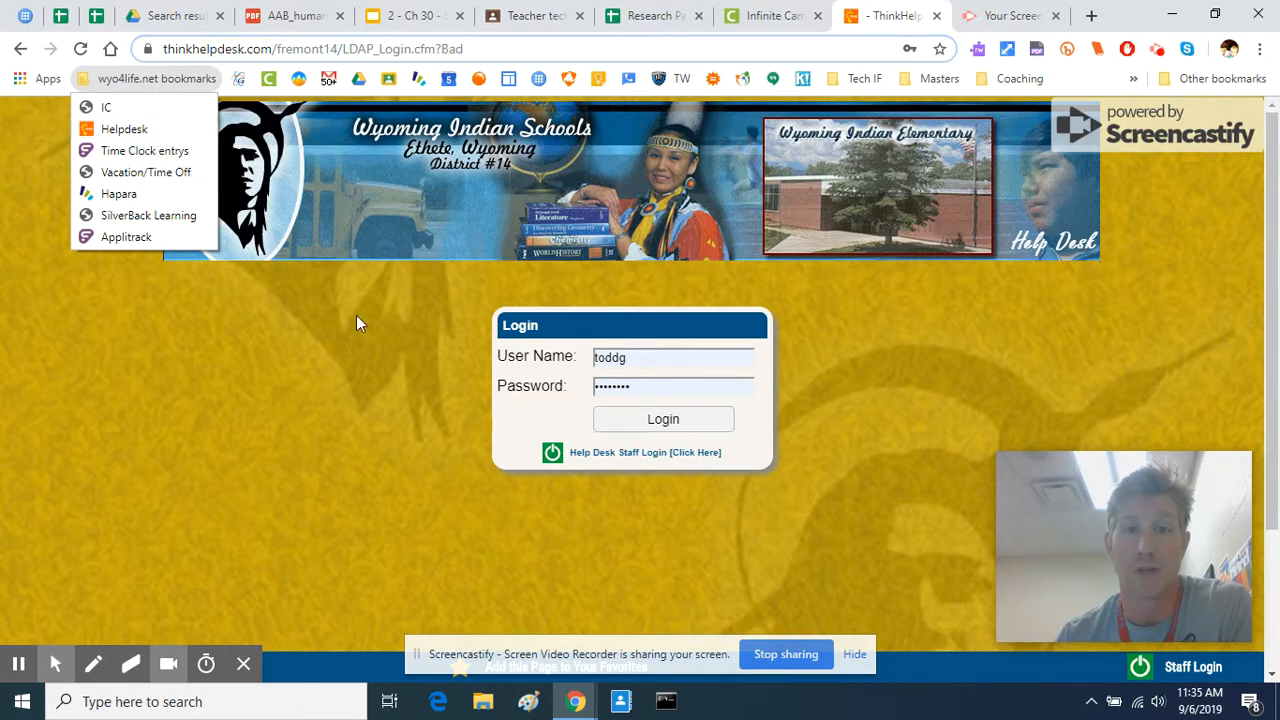
click(128, 129)
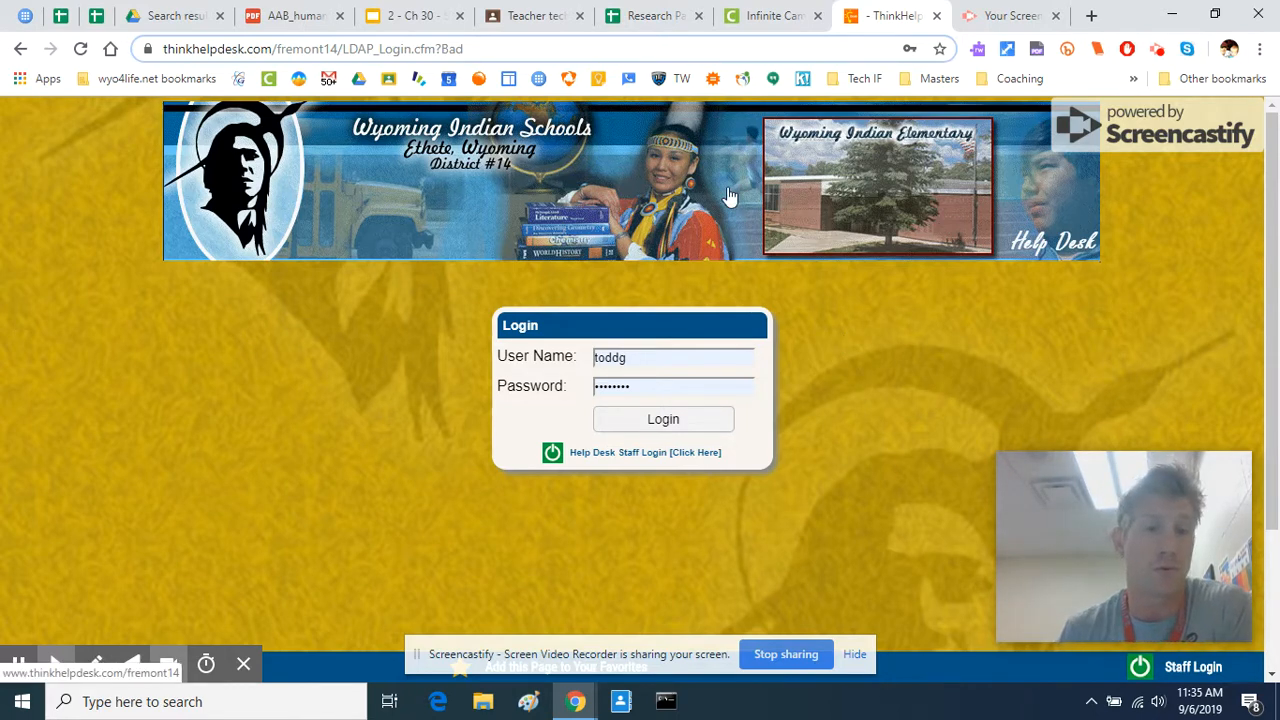
click(685, 423)
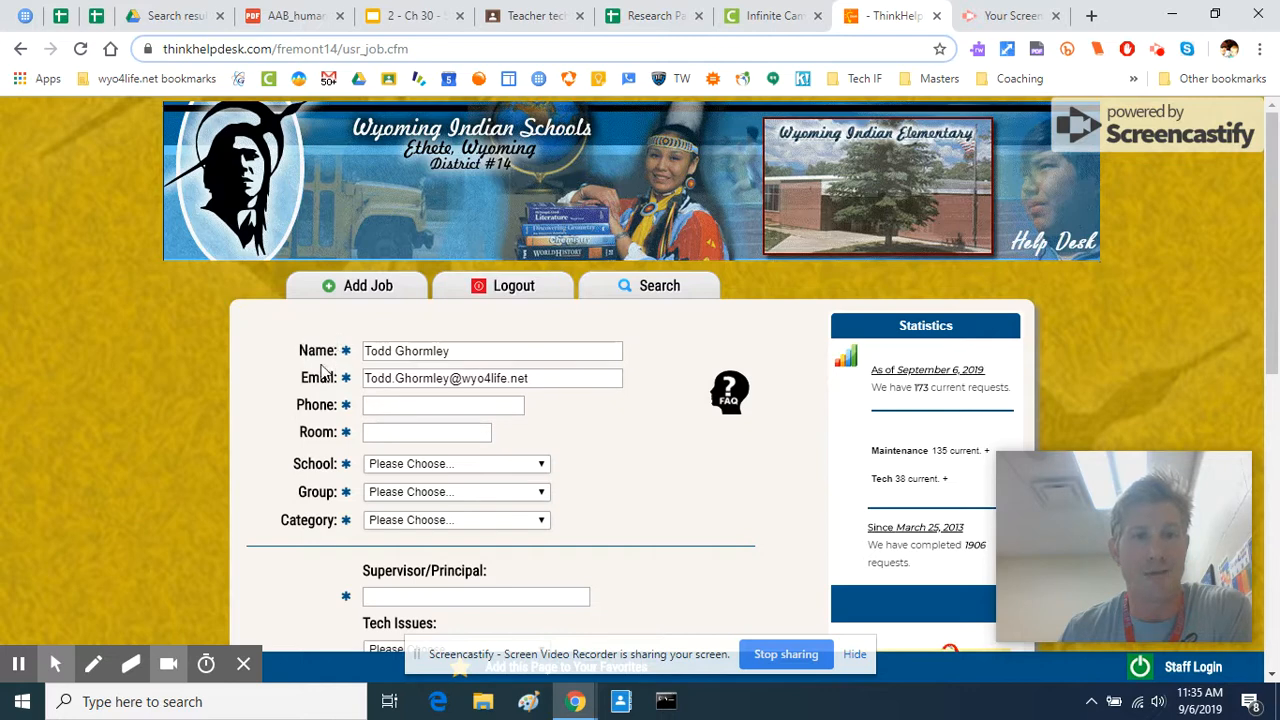
Step: Replace the requester's prefilled name and email on the job form with the sample requester's name and email username
triple_click(380, 350)
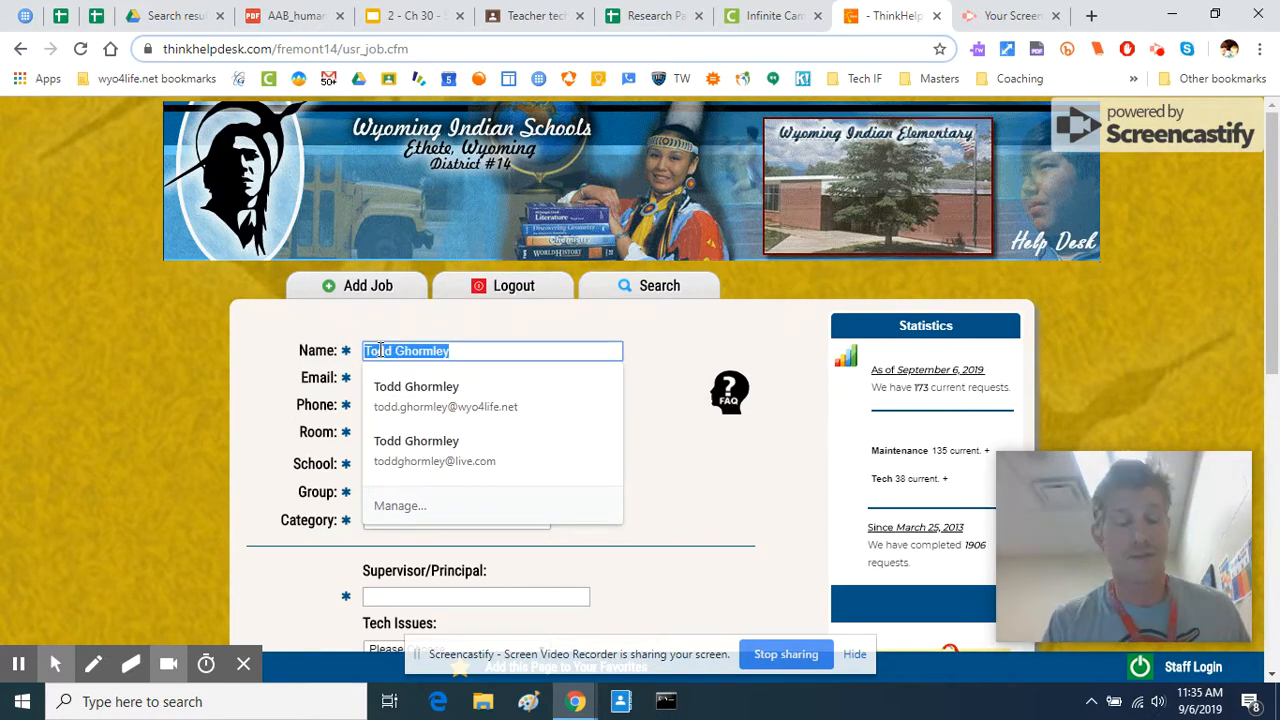
text(S)
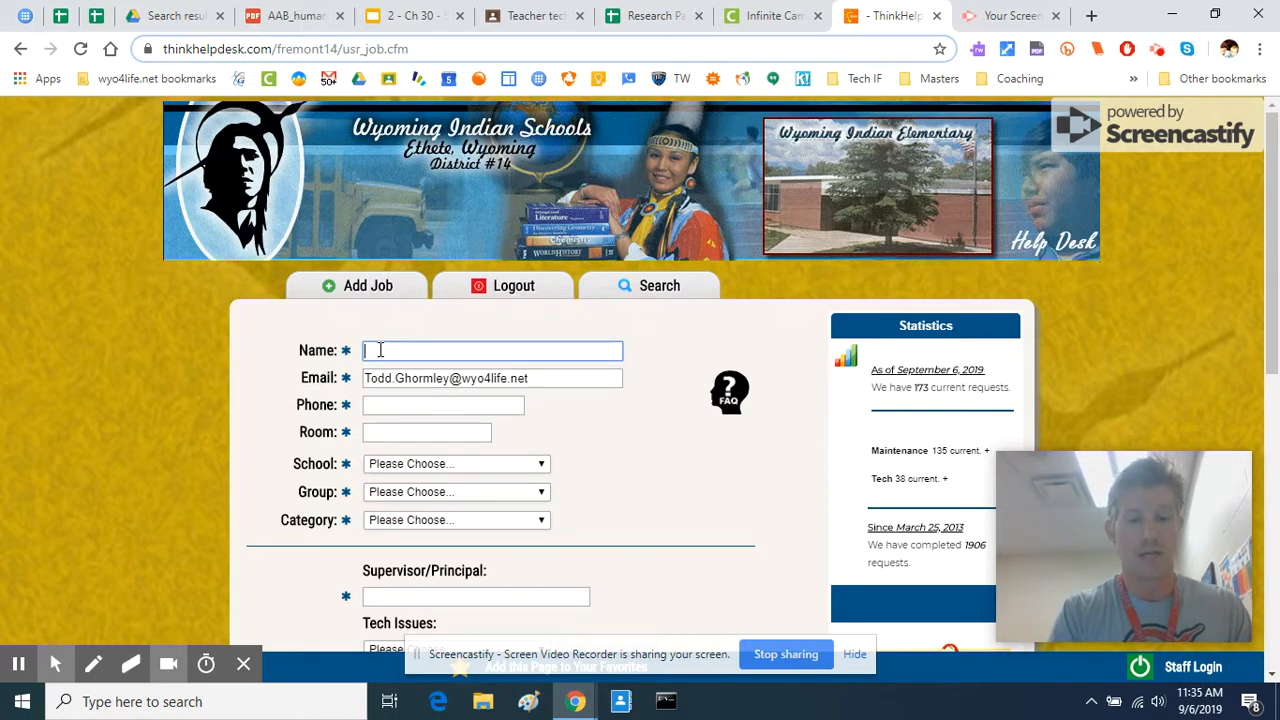
text(Joe)
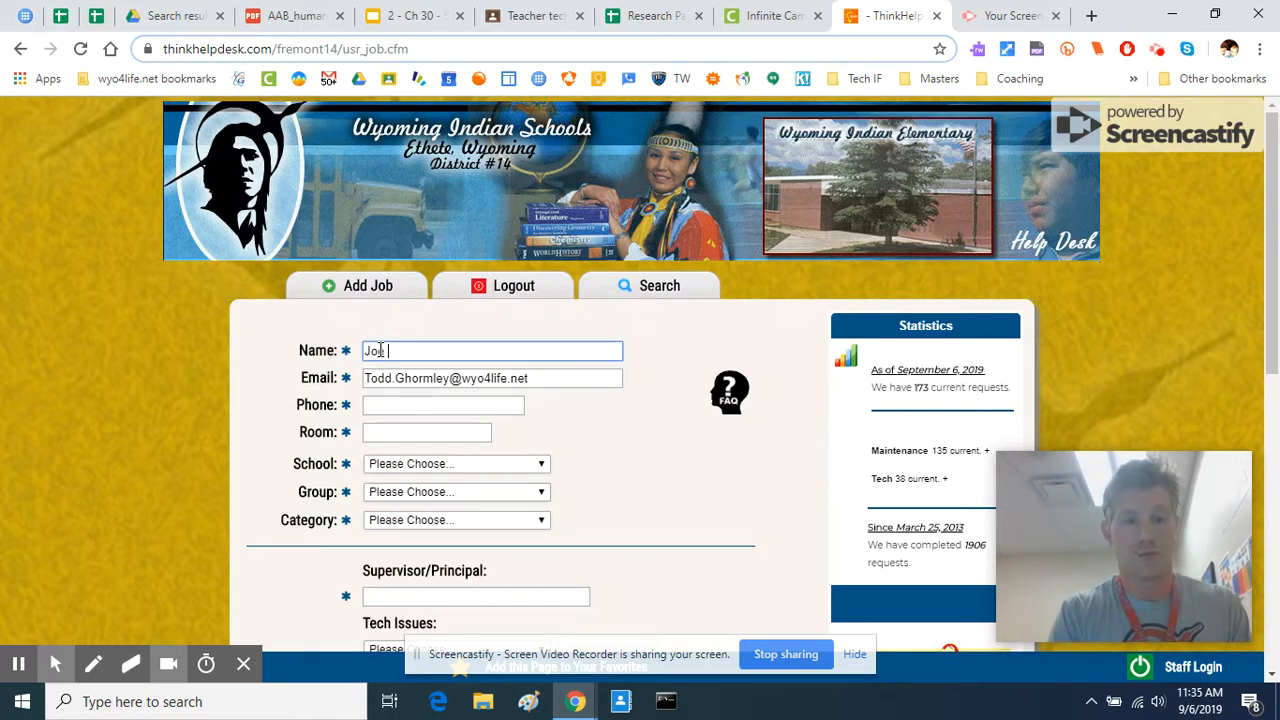
text( Sm)
key(BackSpace)
key(BackSpace)
text(smit)
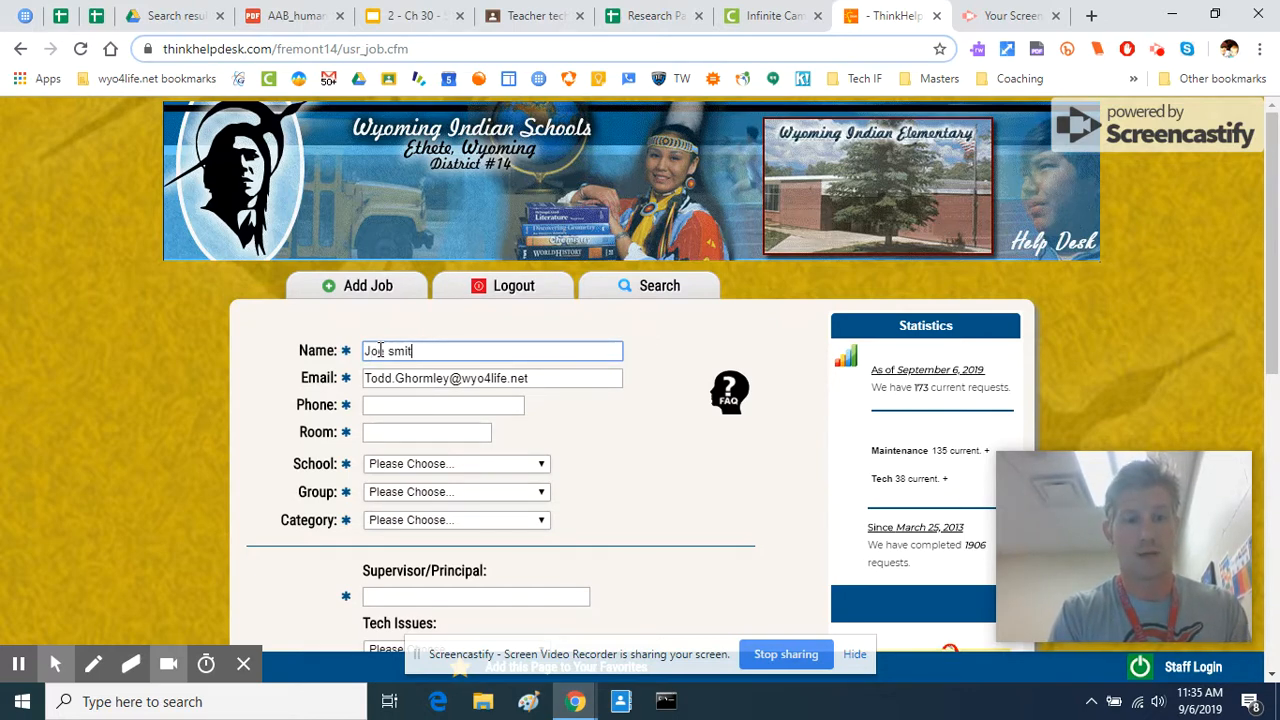
text(h)
key(Tab)
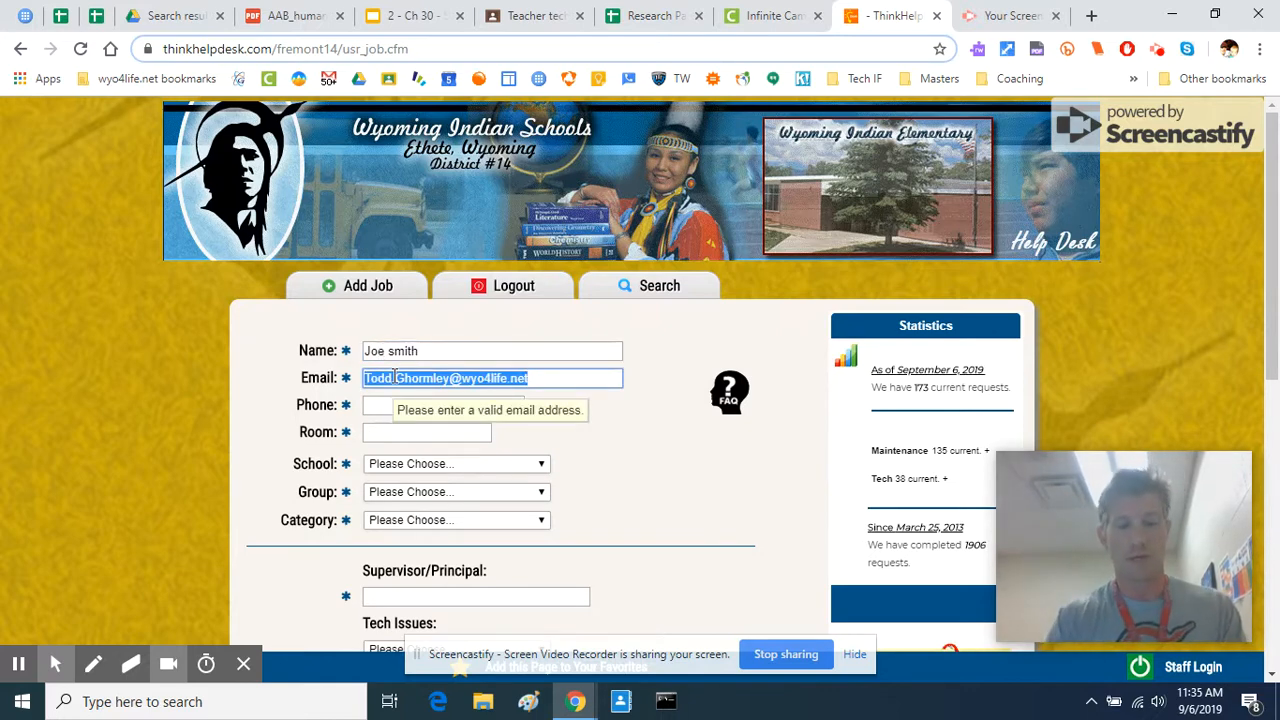
text(joe.smith)
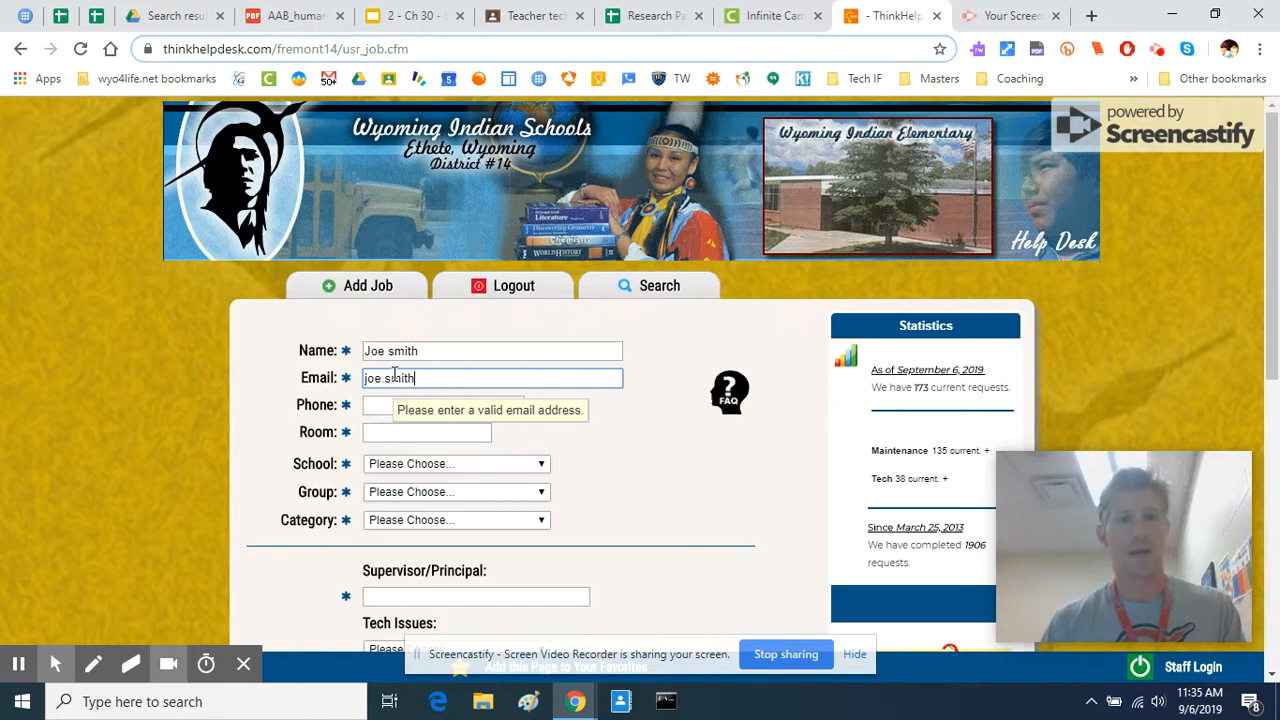
Step: Set the room to 119 and fill in the requester's phone number from the first saved suggestion
click(493, 408)
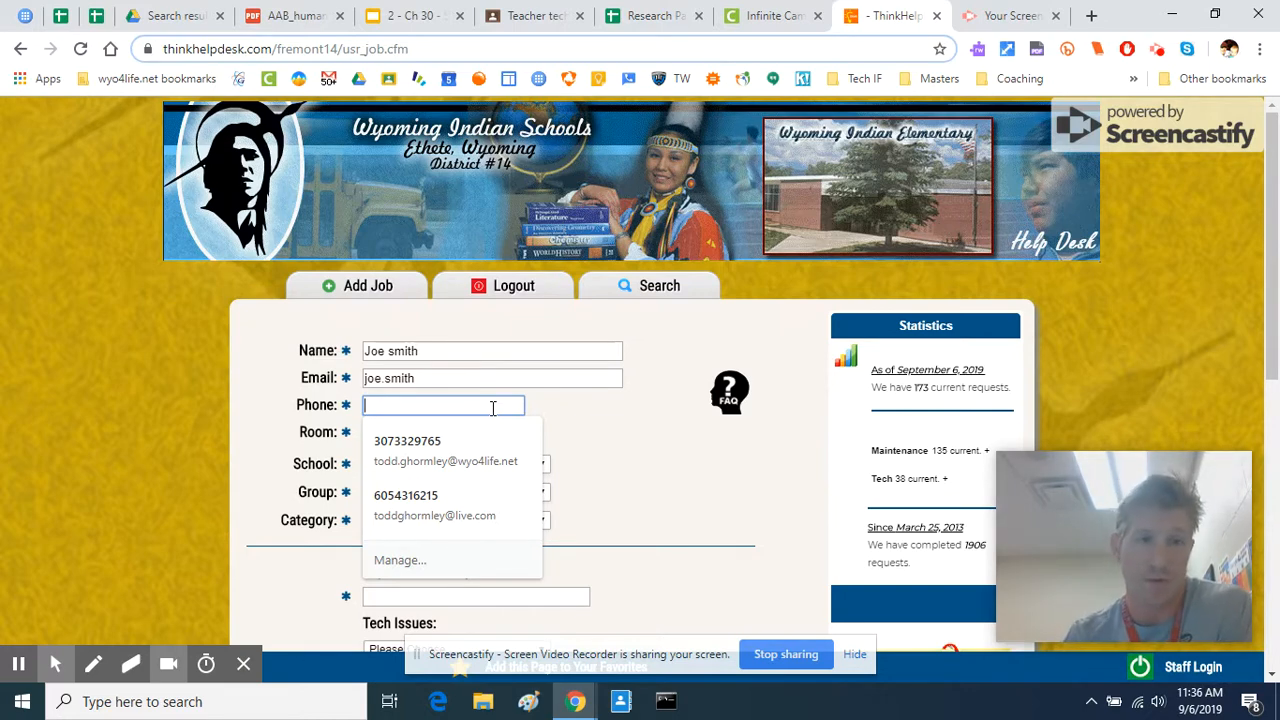
click(188, 438)
click(408, 432)
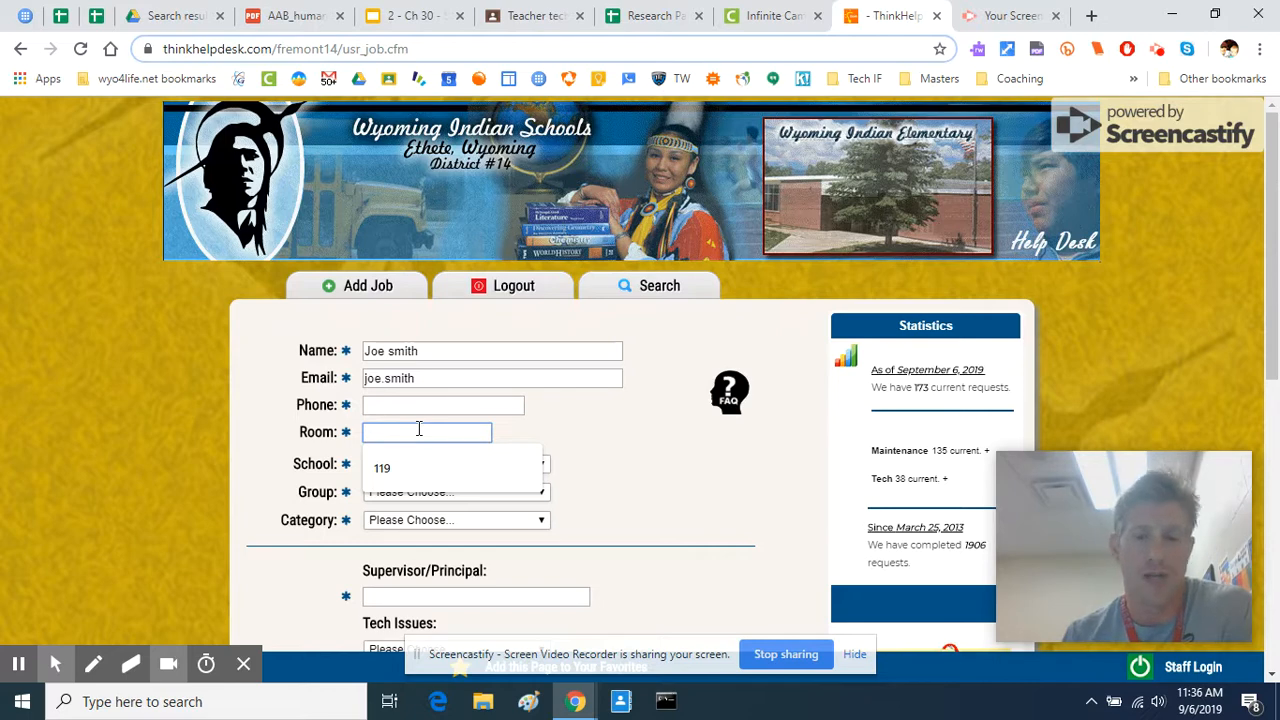
text(119)
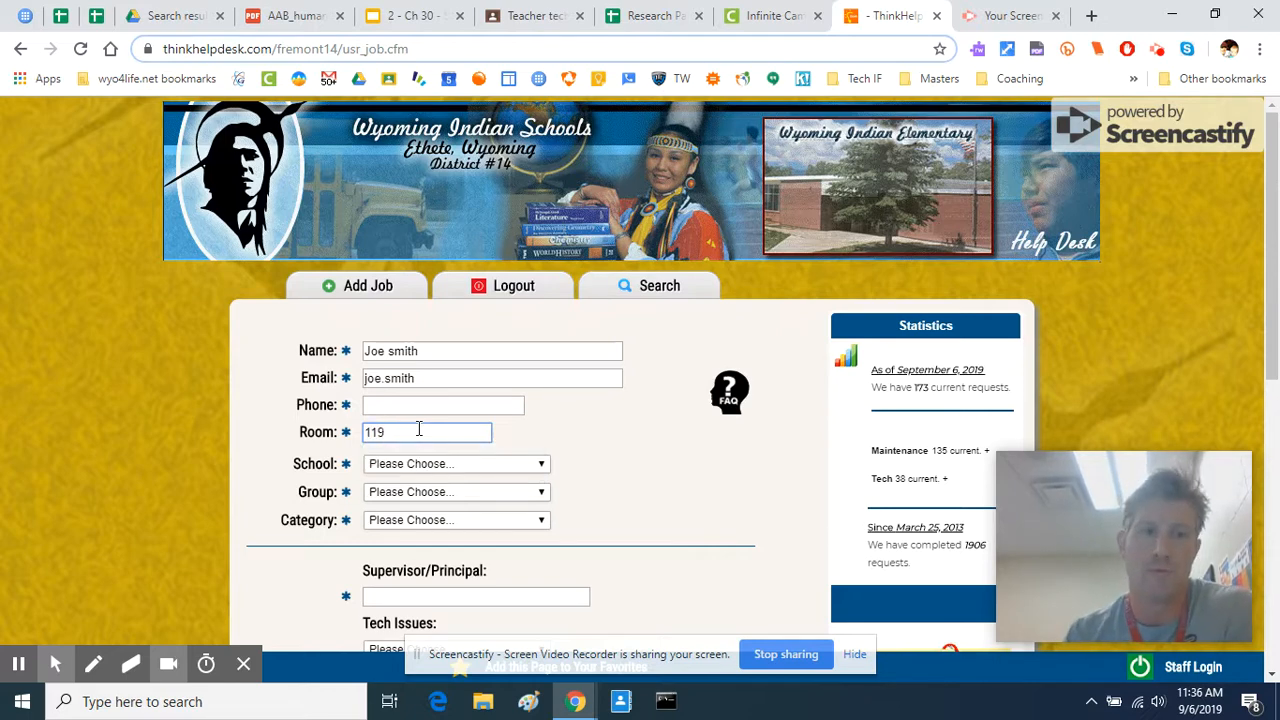
click(421, 404)
click(434, 450)
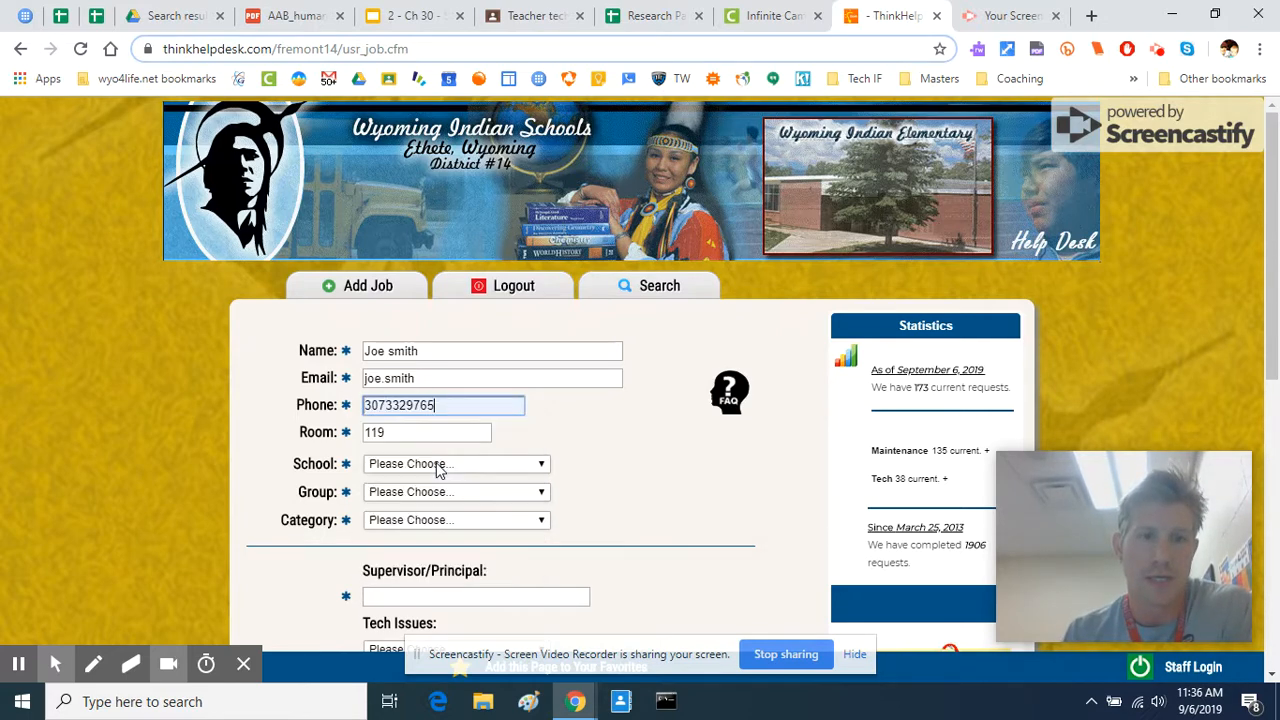
Step: Set the school to School Housing and the group to Tech
click(398, 466)
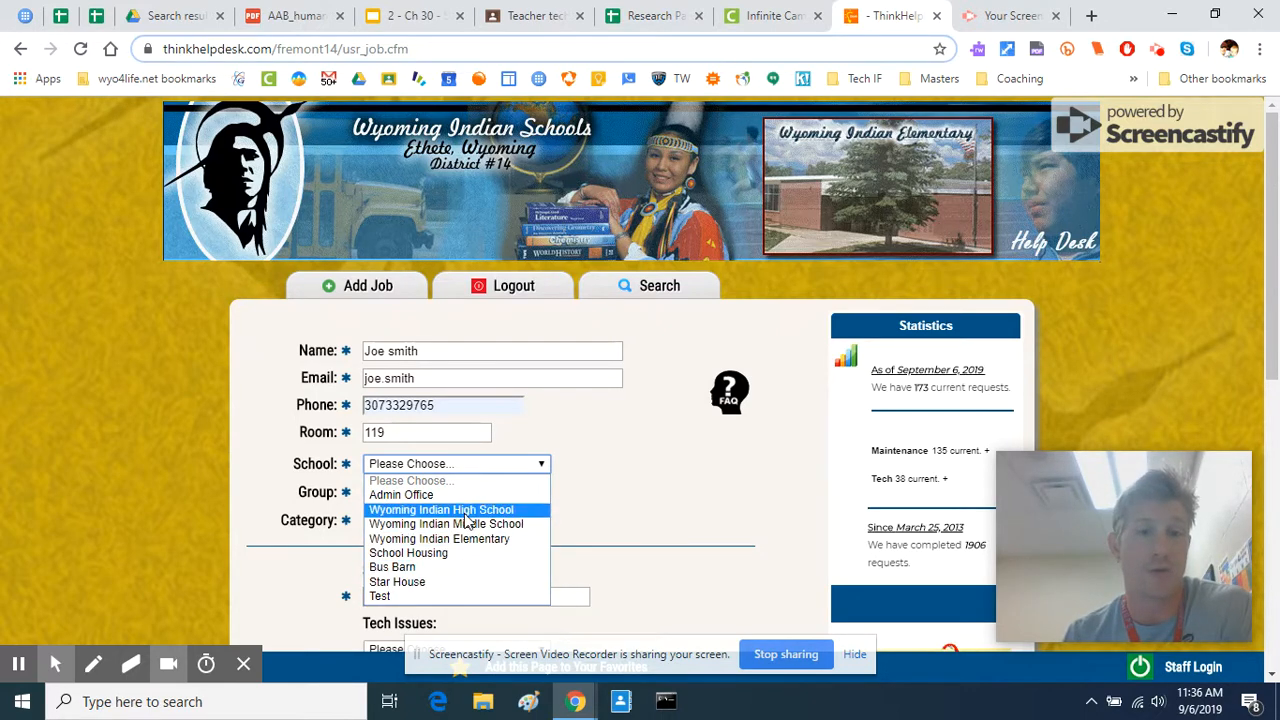
click(461, 554)
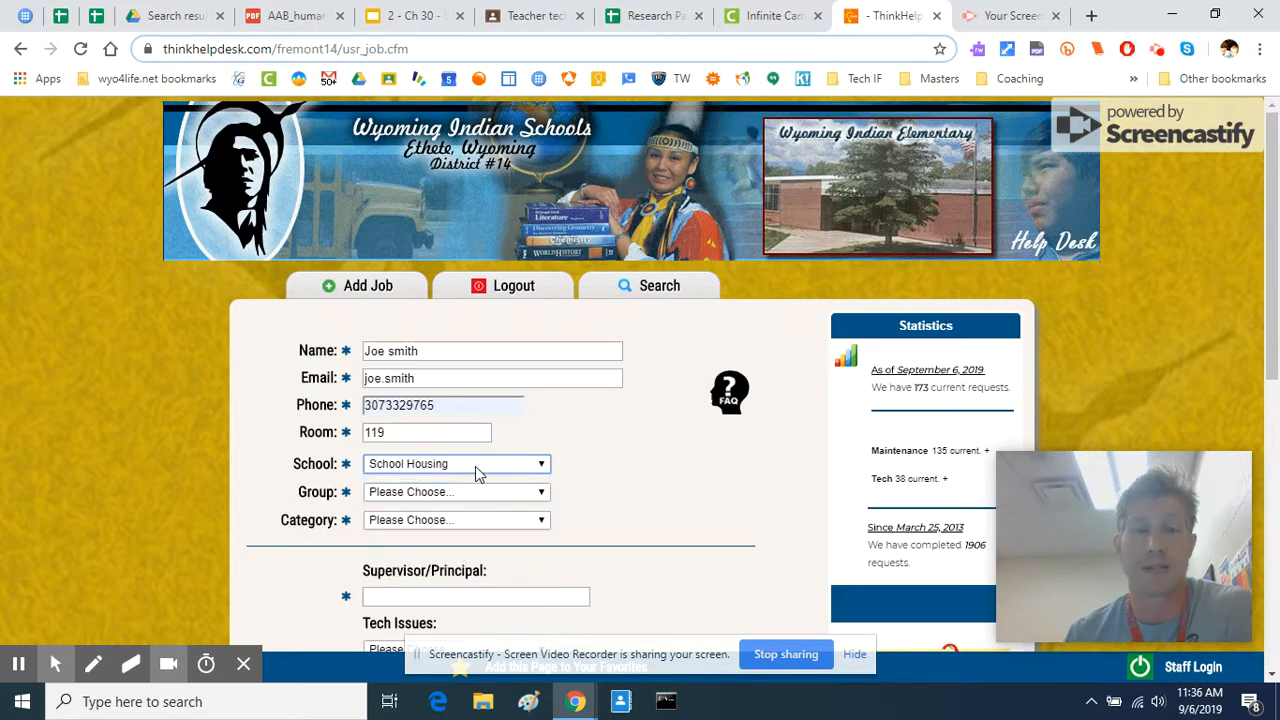
click(477, 493)
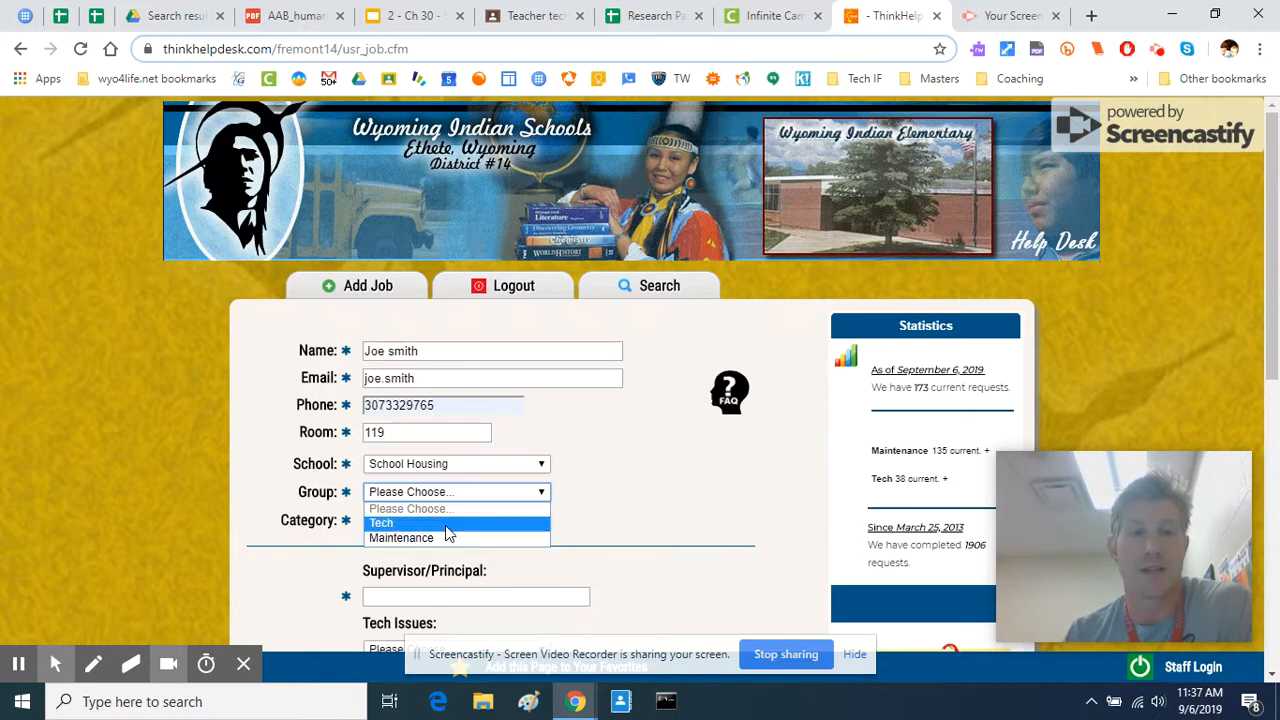
click(447, 526)
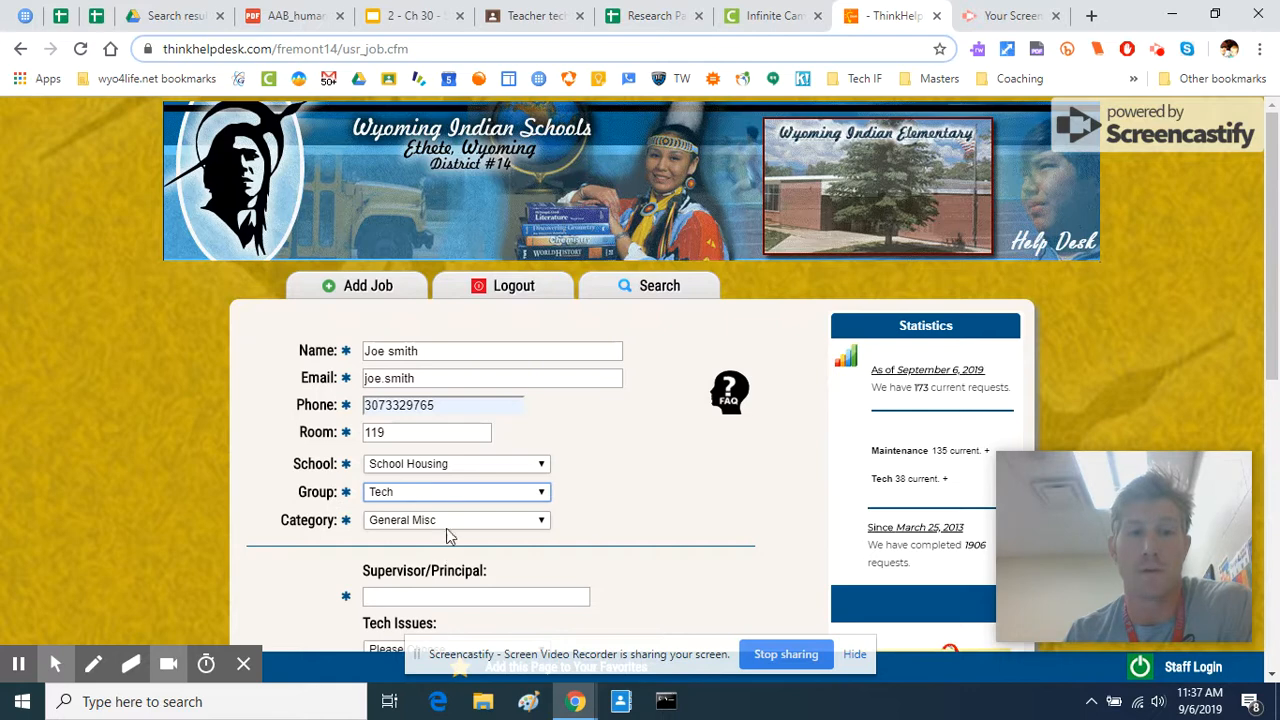
Step: Compare the category choices of the Tech and Maintenance groups, then return the group to Tech
click(451, 522)
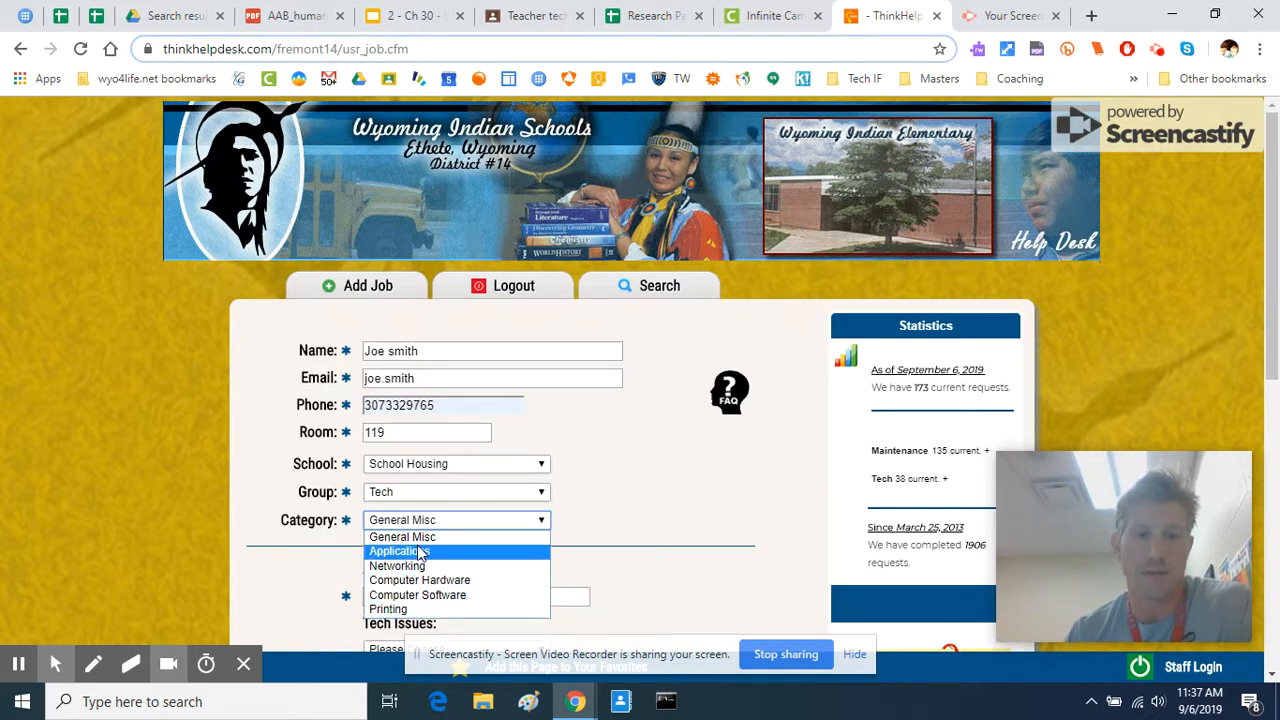
click(416, 492)
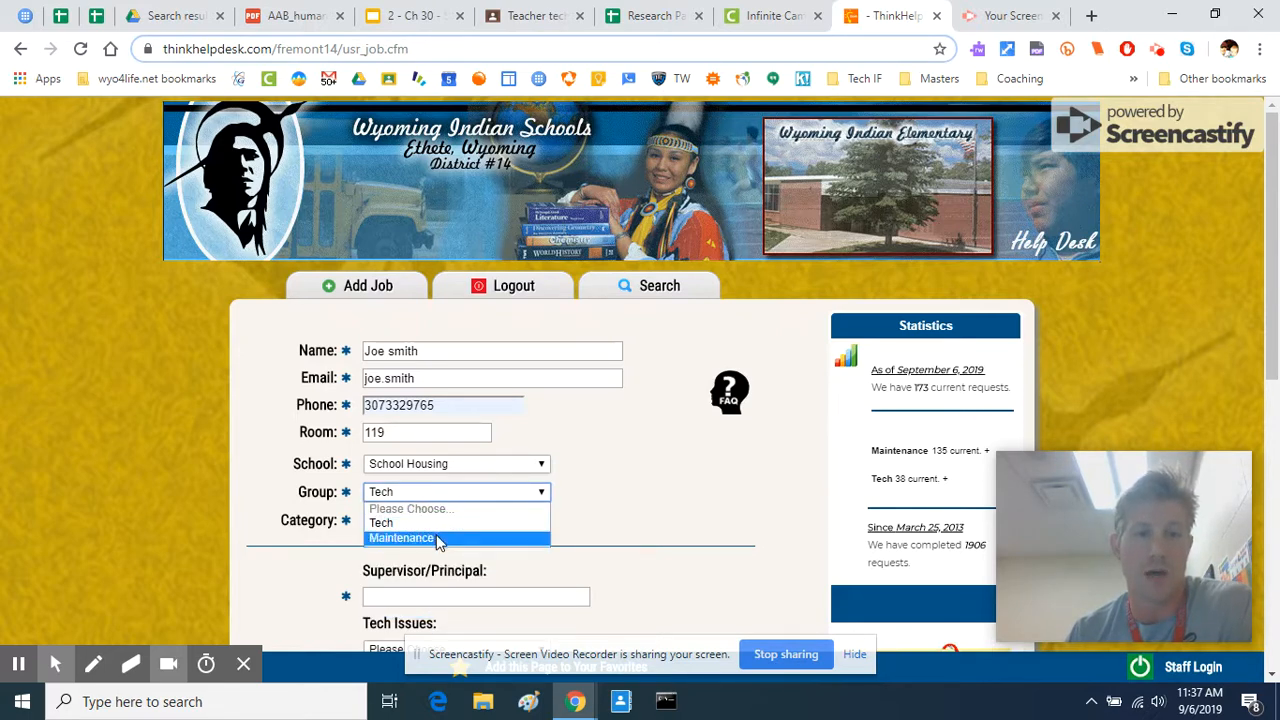
click(440, 538)
click(446, 521)
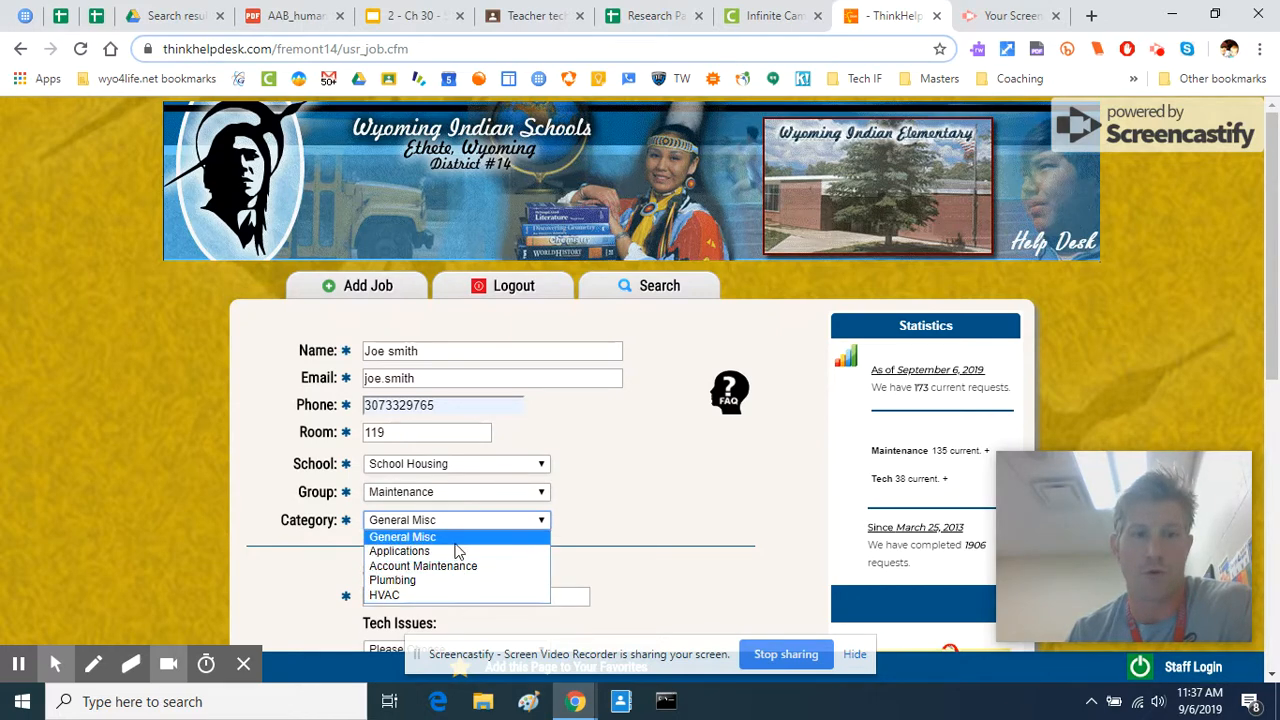
click(622, 509)
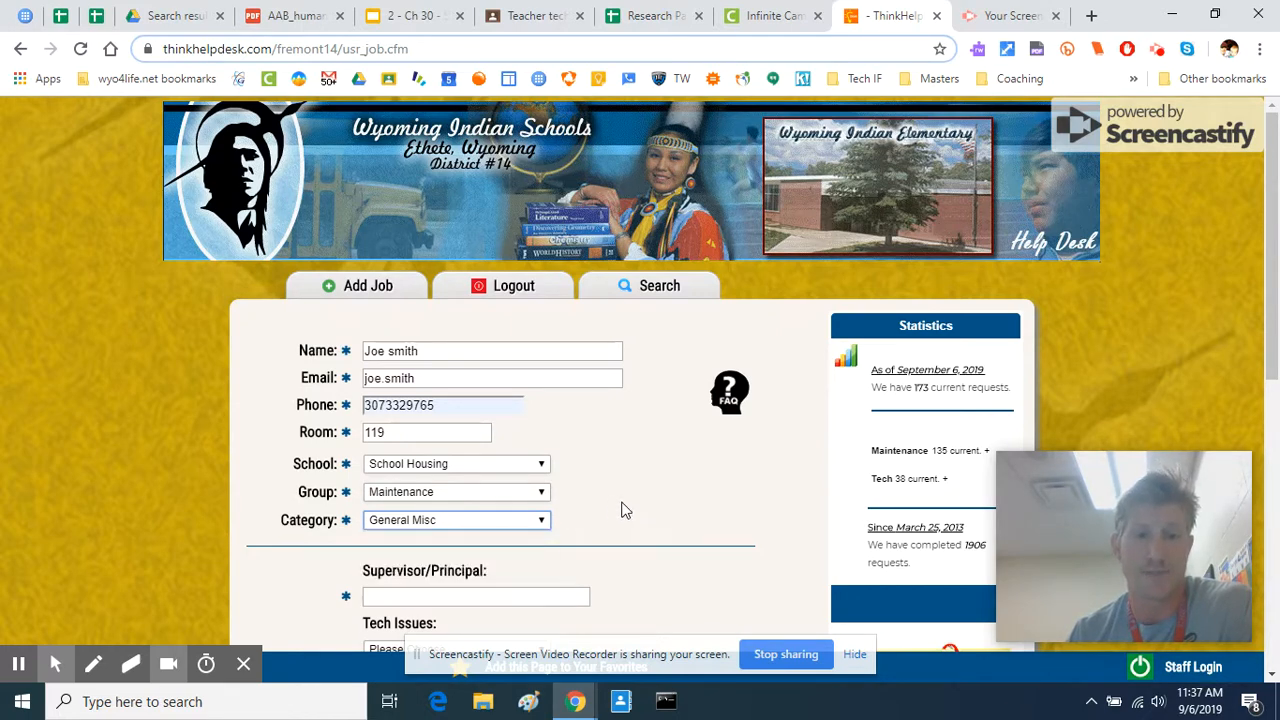
click(475, 491)
click(478, 522)
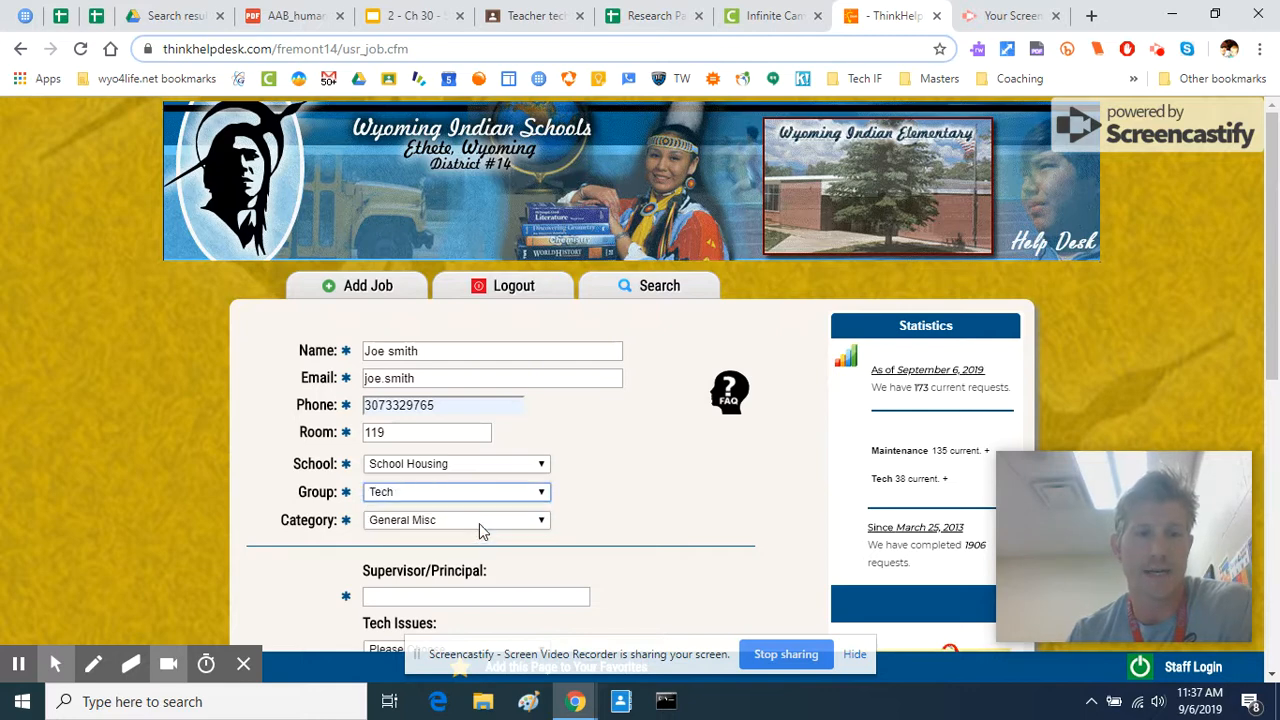
Step: Set the category to Computer Hardware and fill in the supervisor's name from the saved suggestion
click(475, 520)
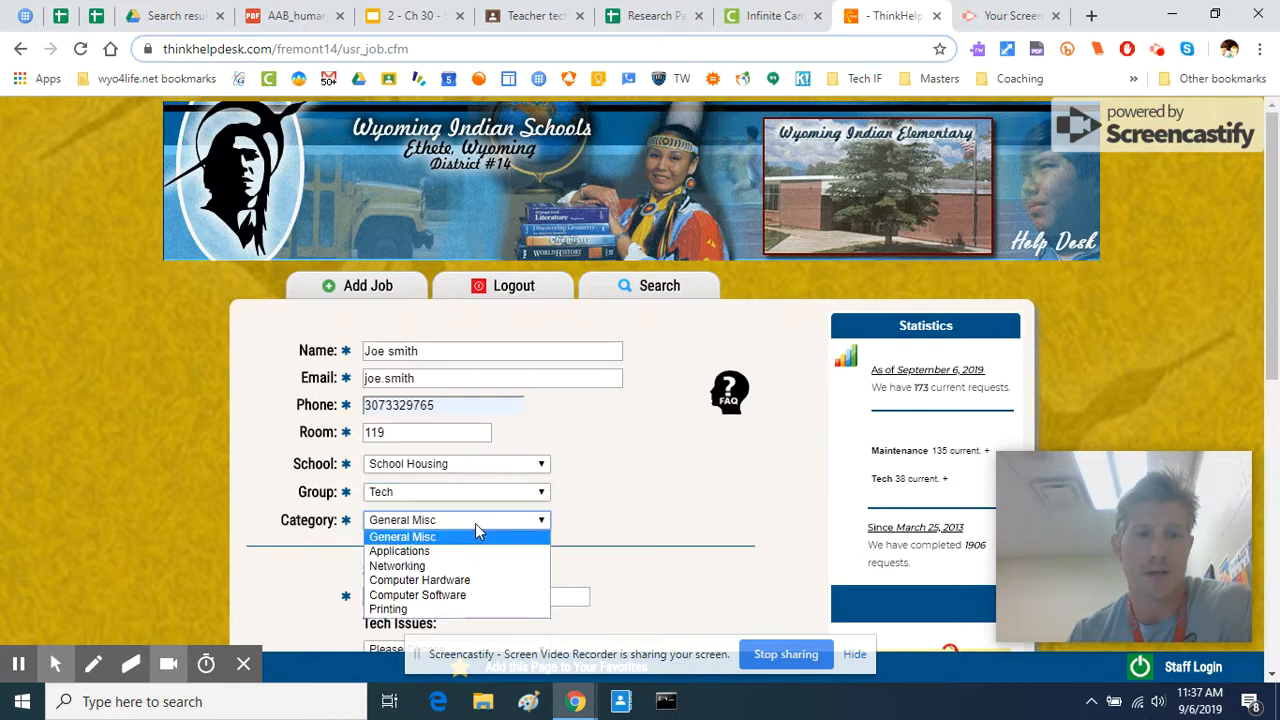
click(474, 582)
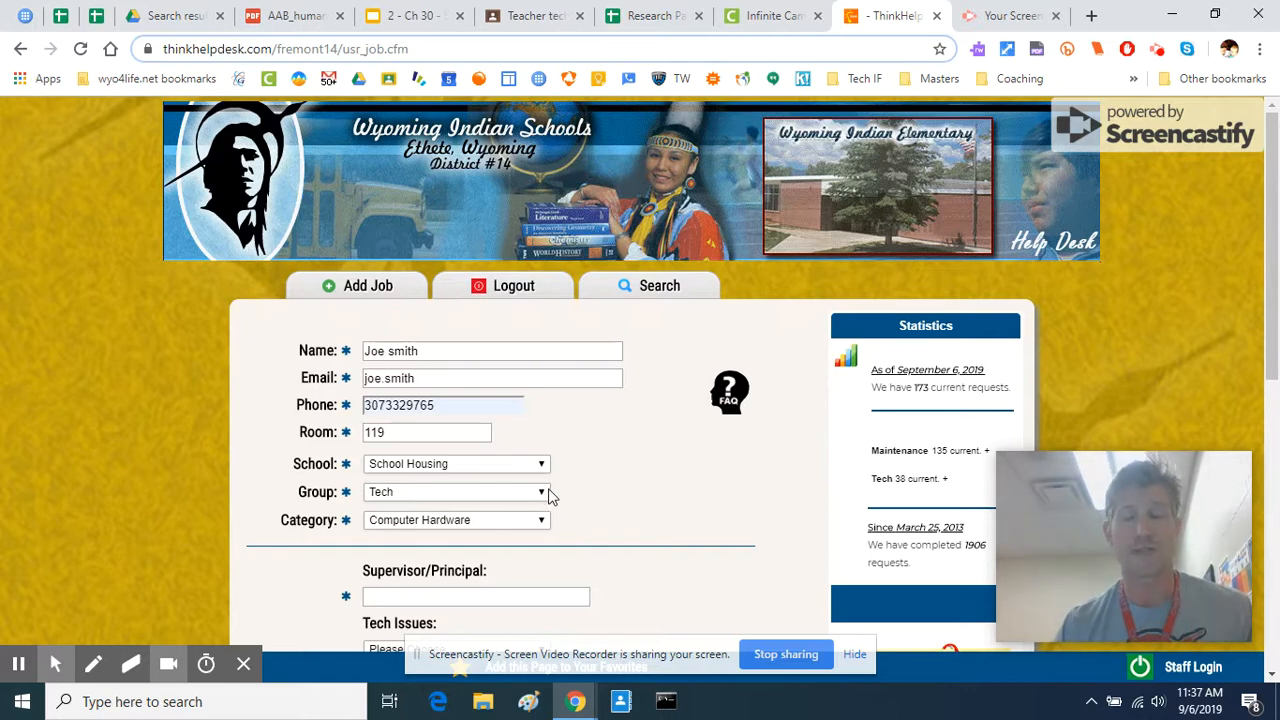
scroll(543, 490, down, 3)
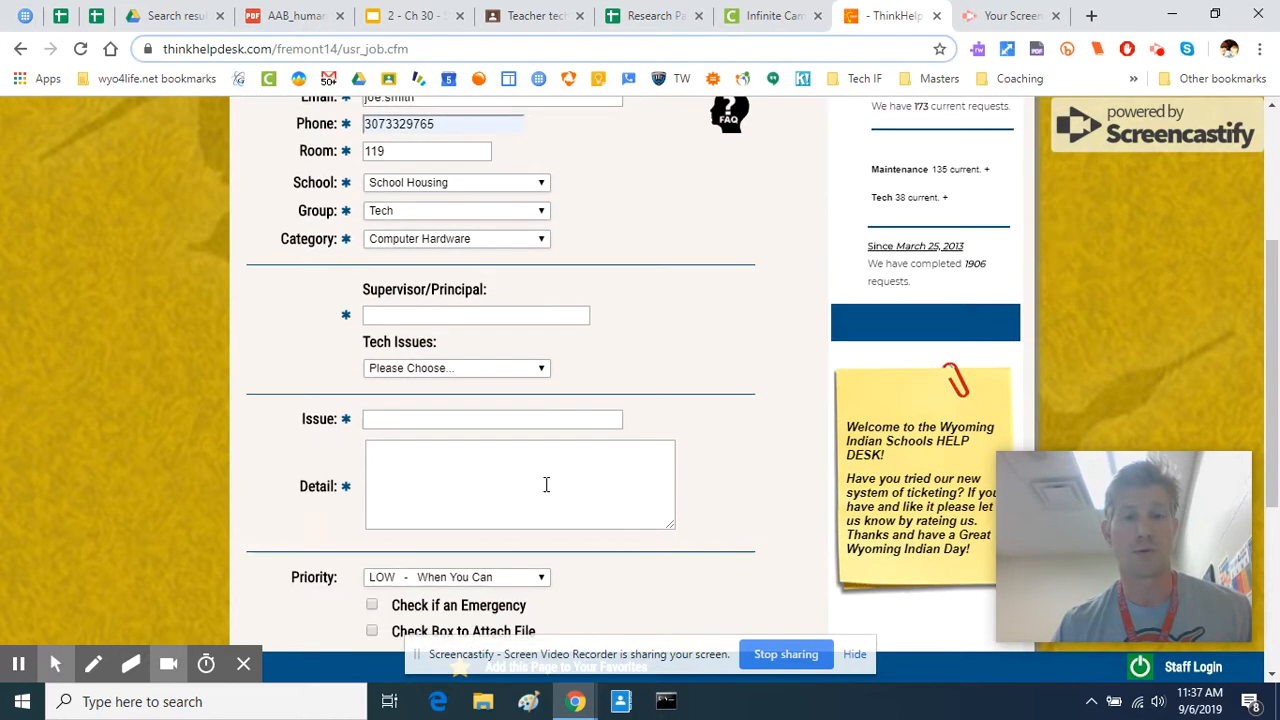
click(517, 314)
click(455, 352)
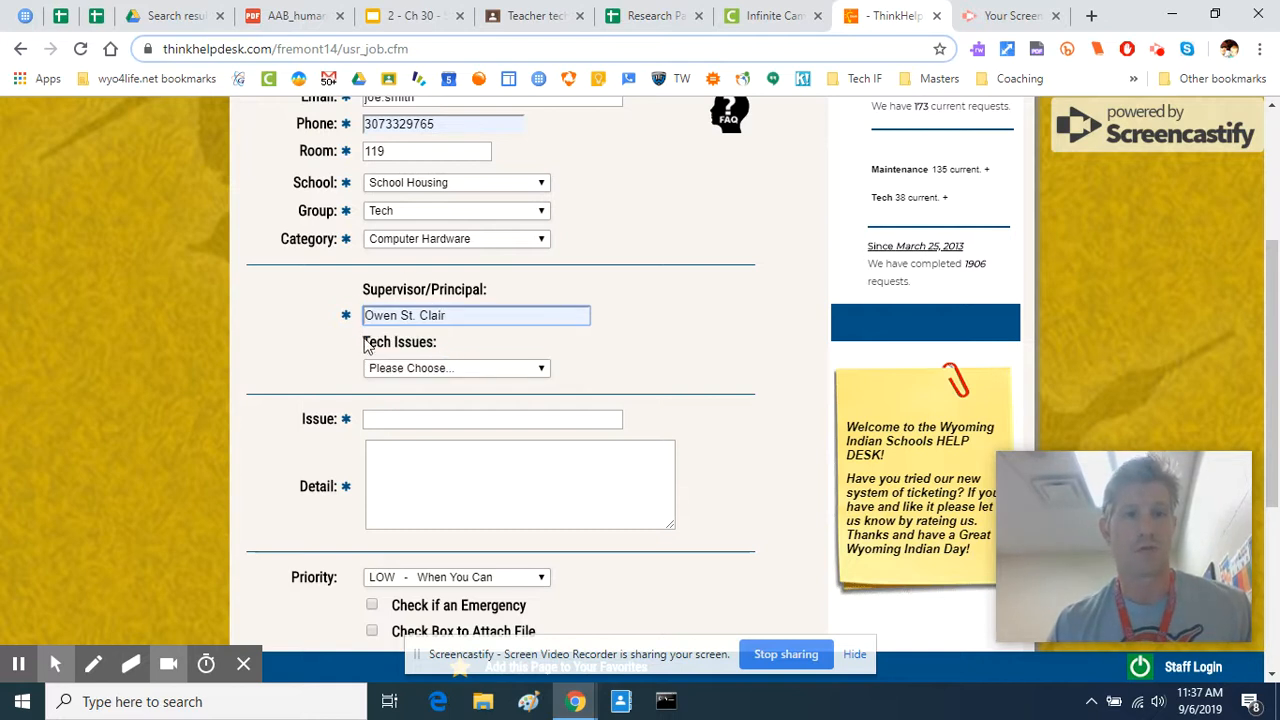
Step: Review the Tech Issues choices without selecting one, and enter "USB ports not working" as the issue
click(401, 374)
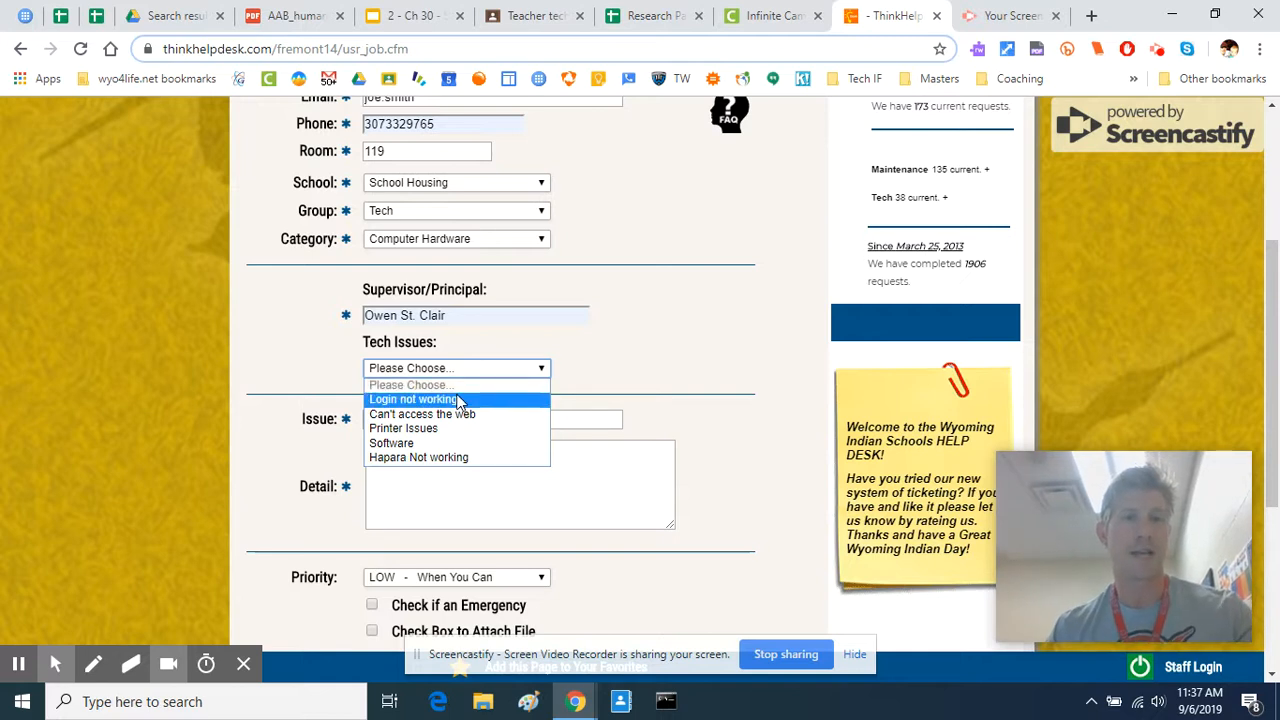
click(647, 369)
click(427, 418)
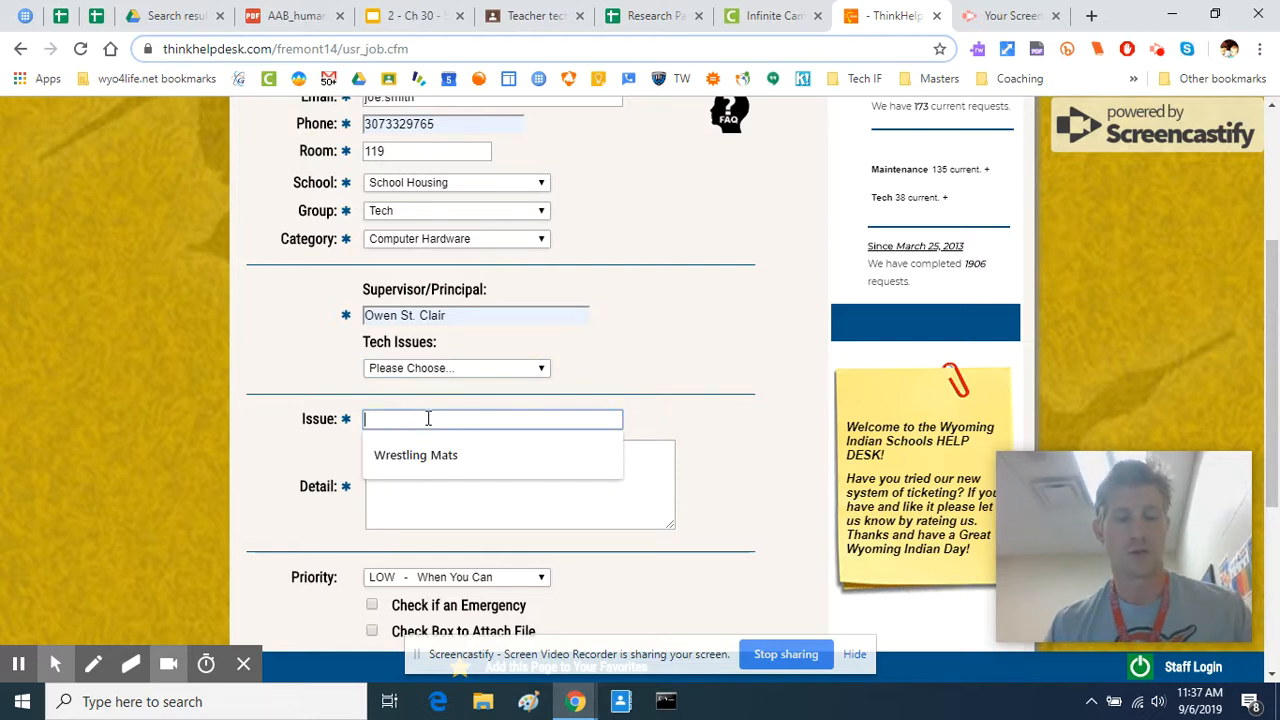
text(USB )
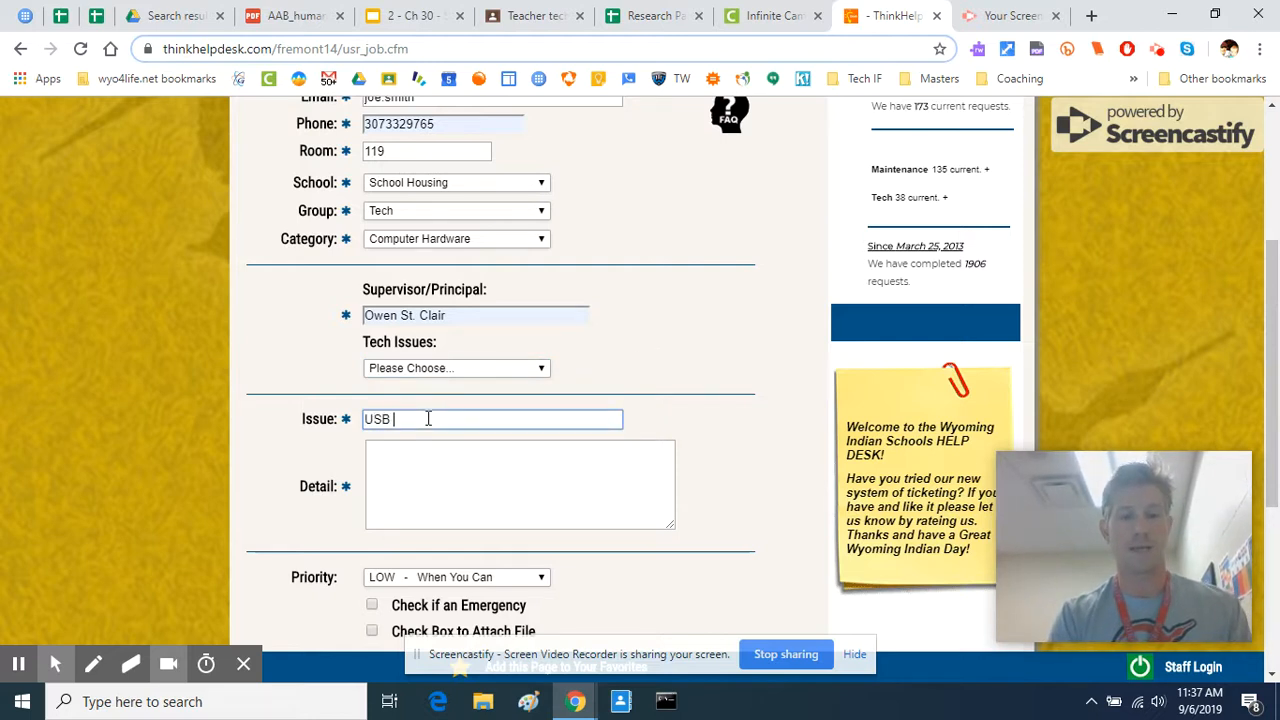
text(por)
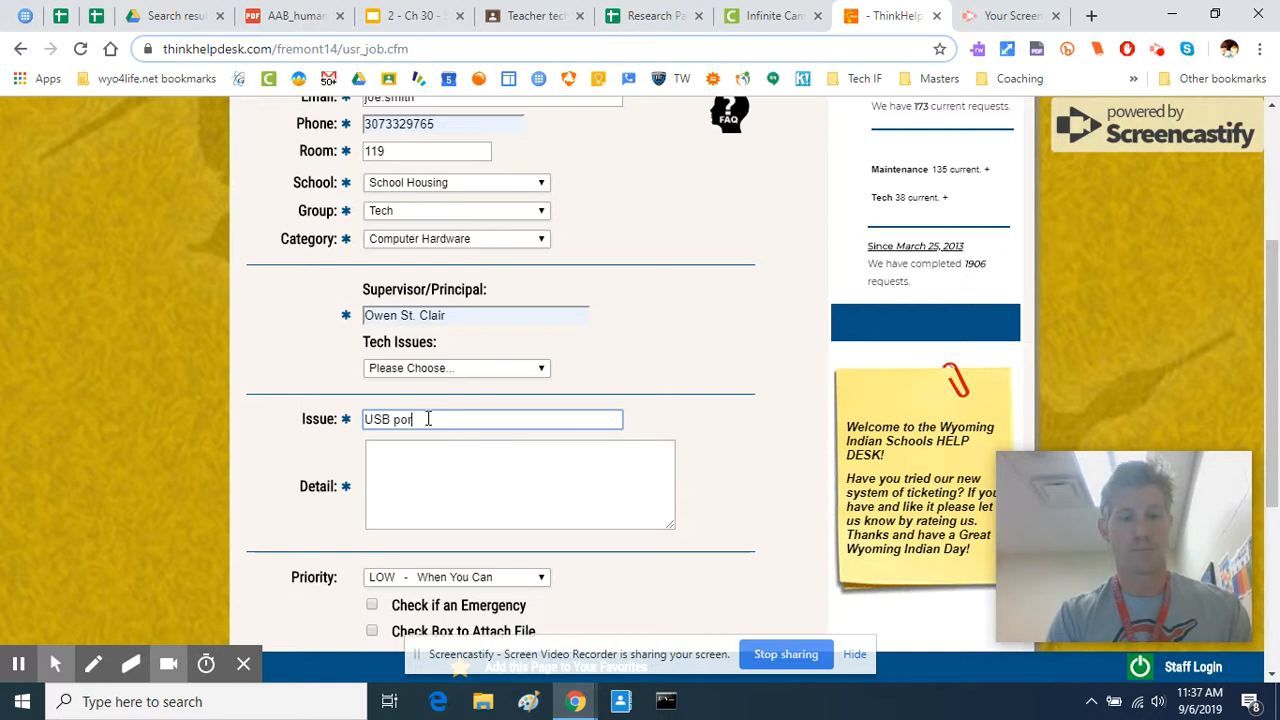
text(ts not working)
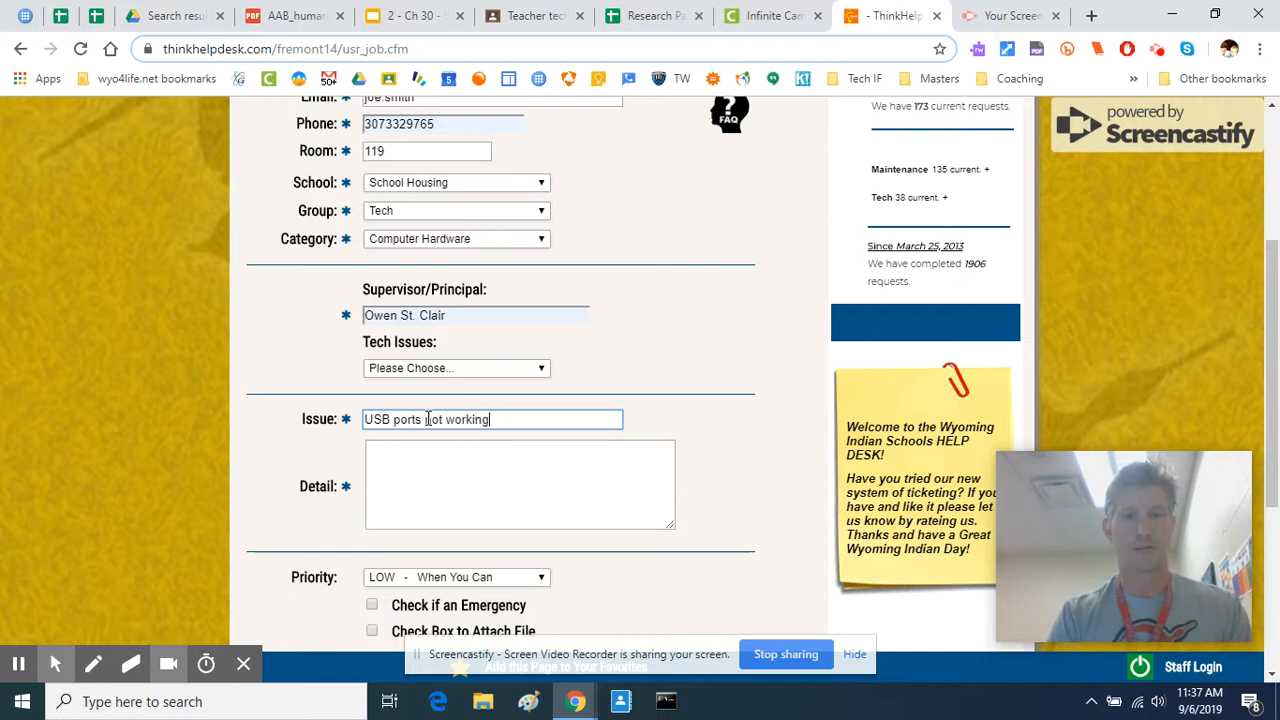
key(Tab)
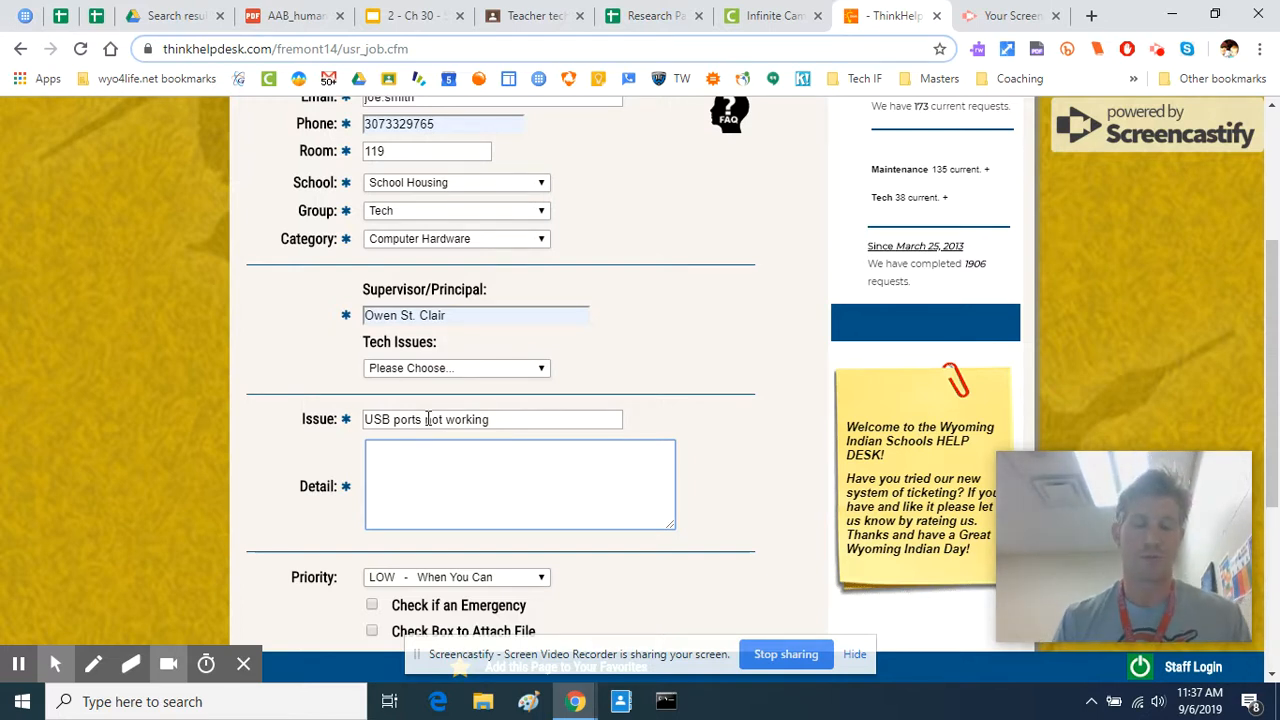
Step: Enter "My computer USB ports are not working and stopped worked yesterday." as the detail, and review the priority choices, keeping LOW - When You Can
text(My computer USB ports are not working and stopped worked yesterday.)
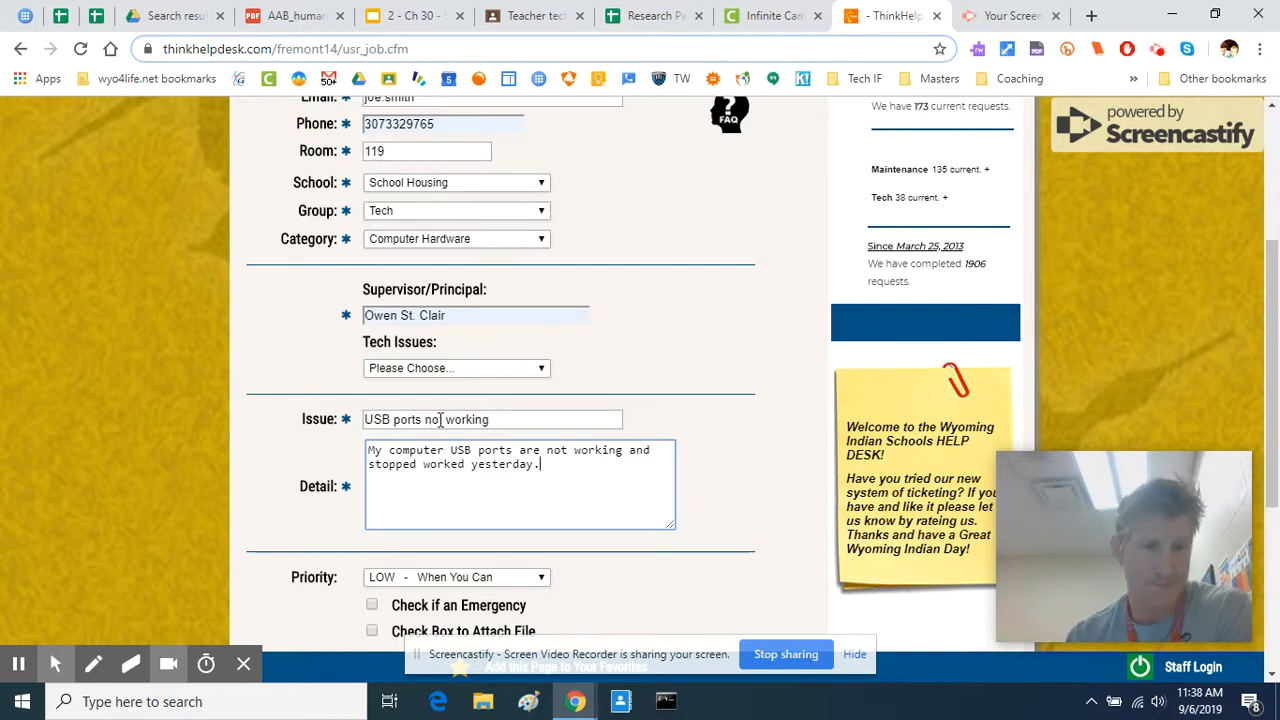
scroll(570, 562, down, 3)
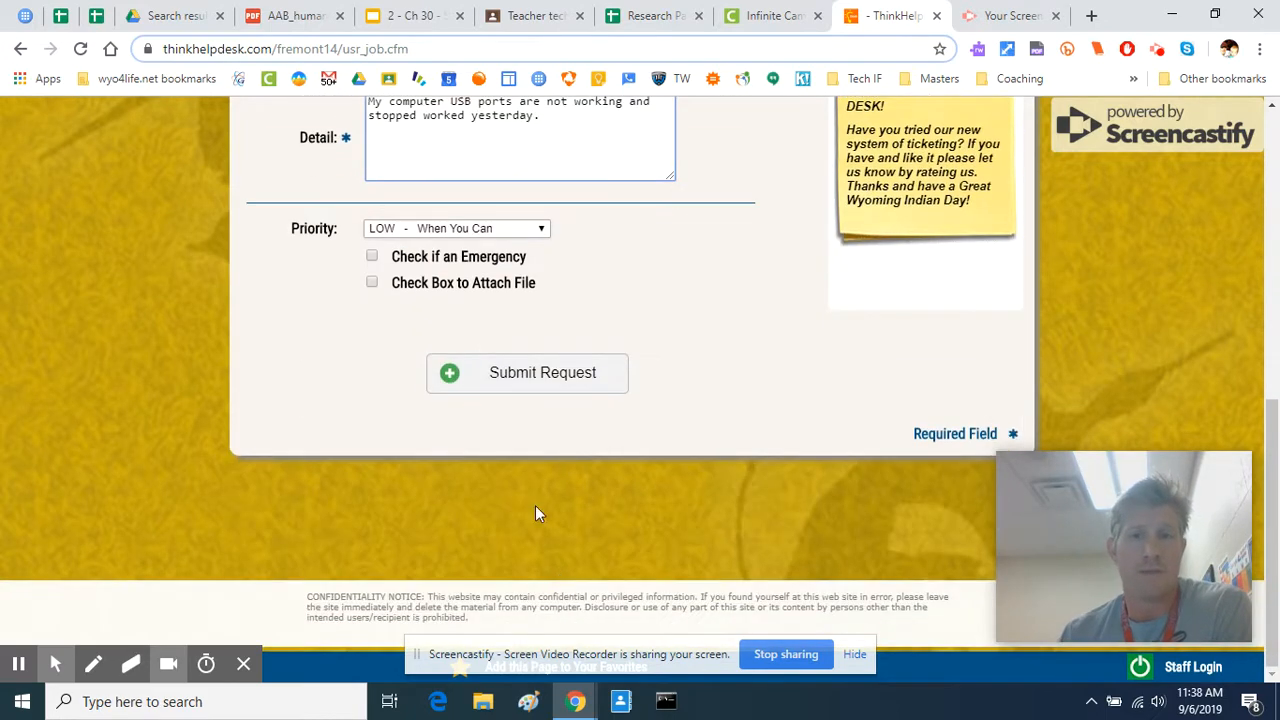
click(481, 231)
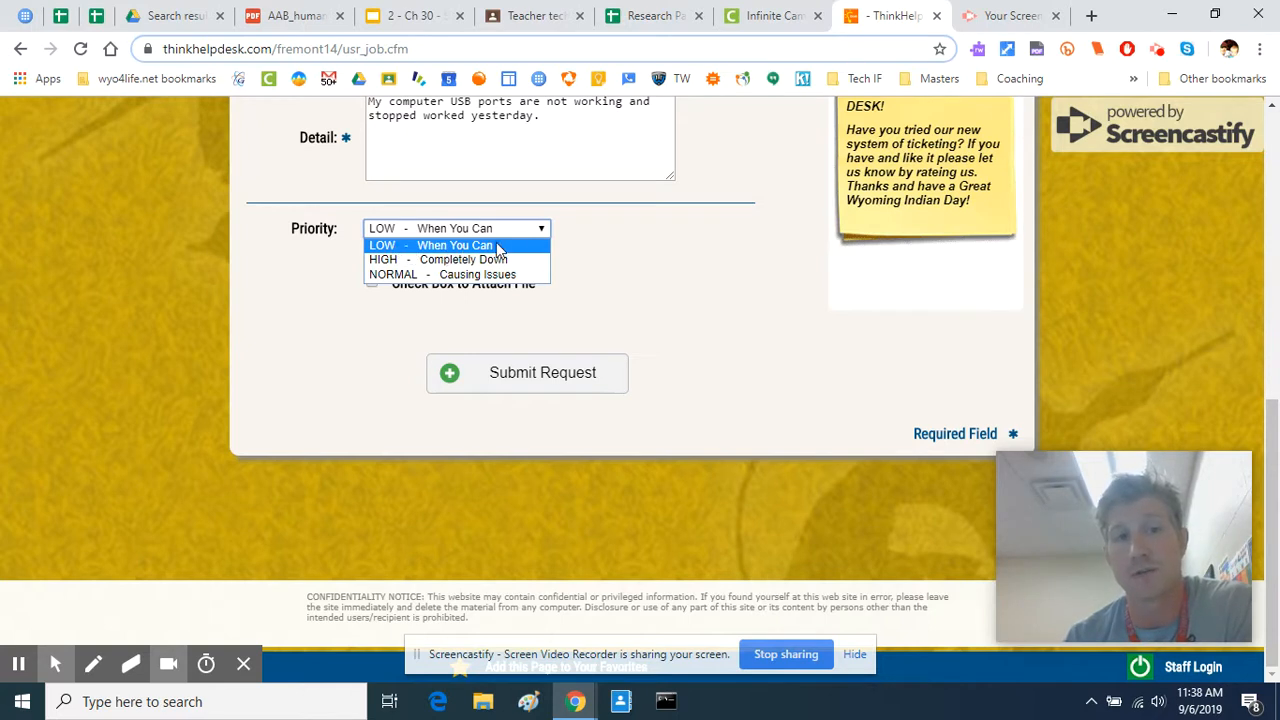
click(601, 254)
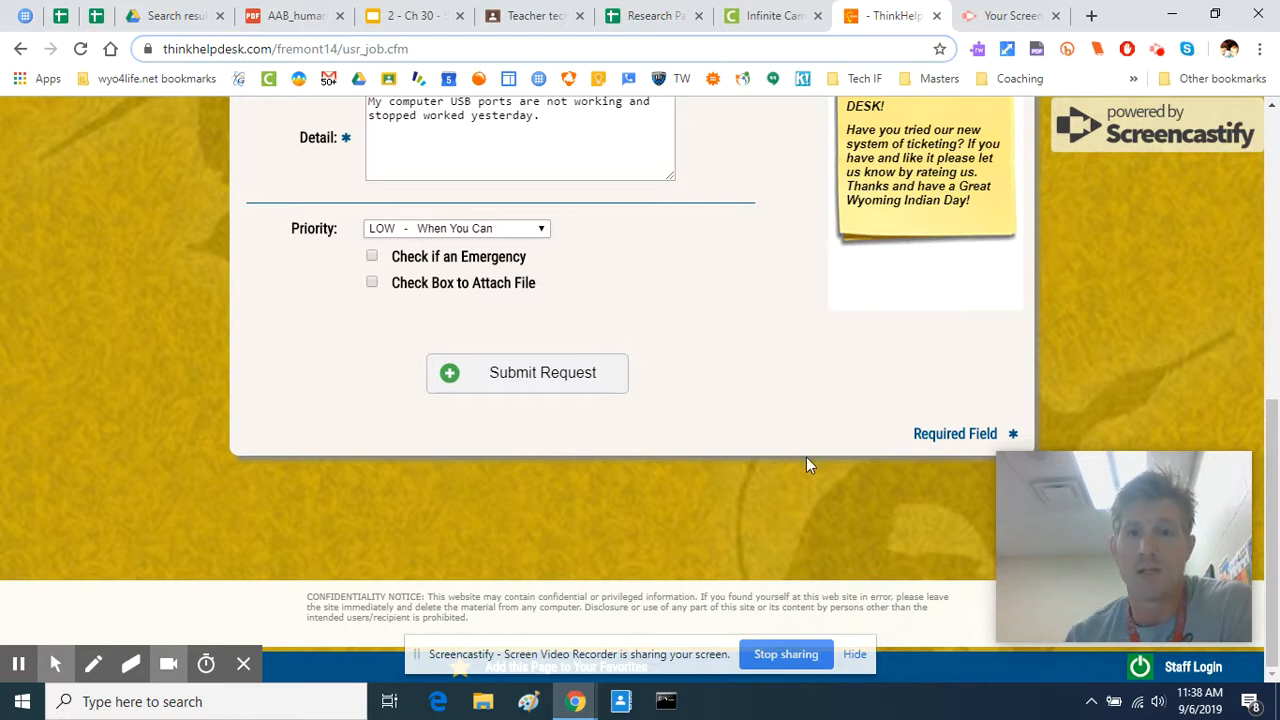
scroll(790, 455, up, 5)
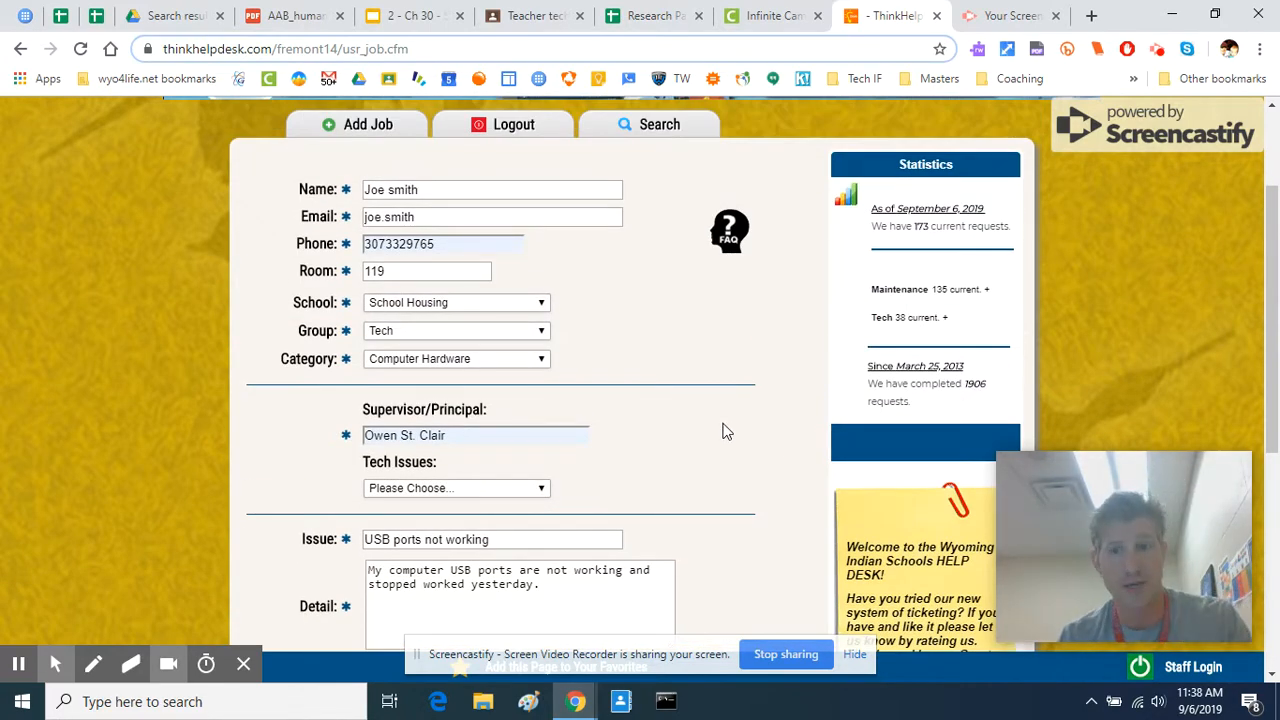
scroll(714, 417, down, 5)
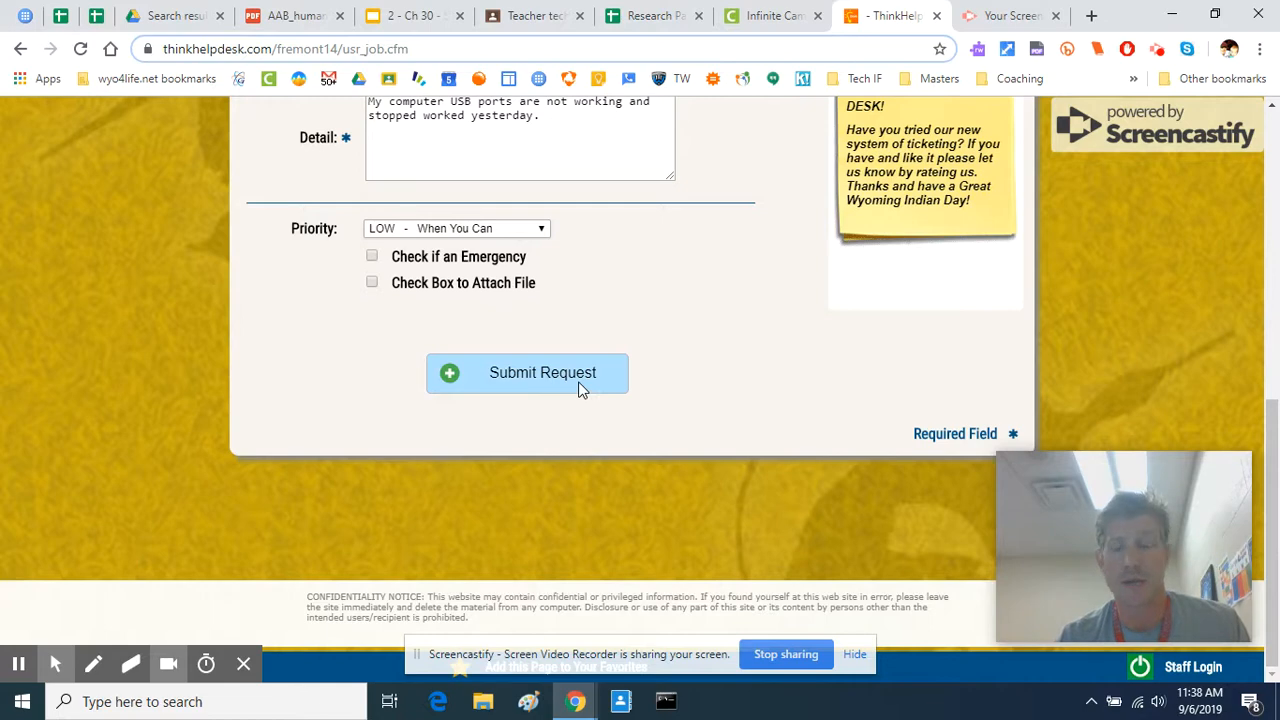
scroll(759, 372, up, 5)
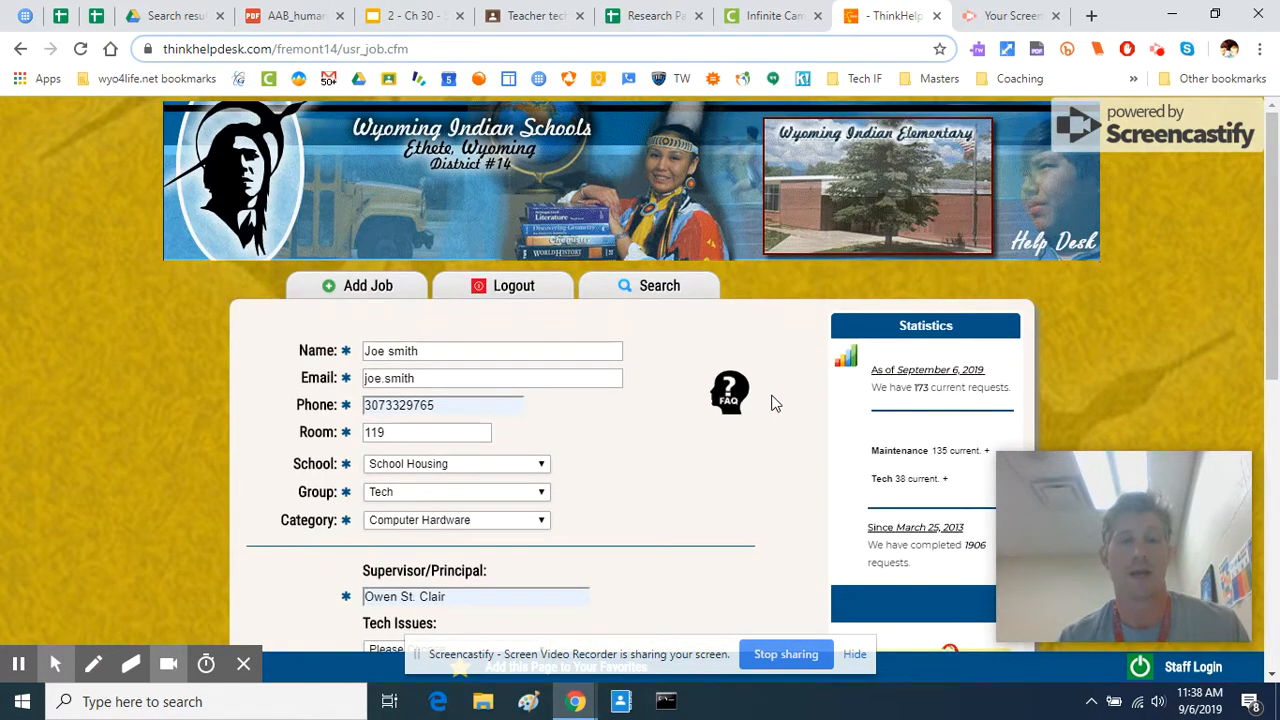